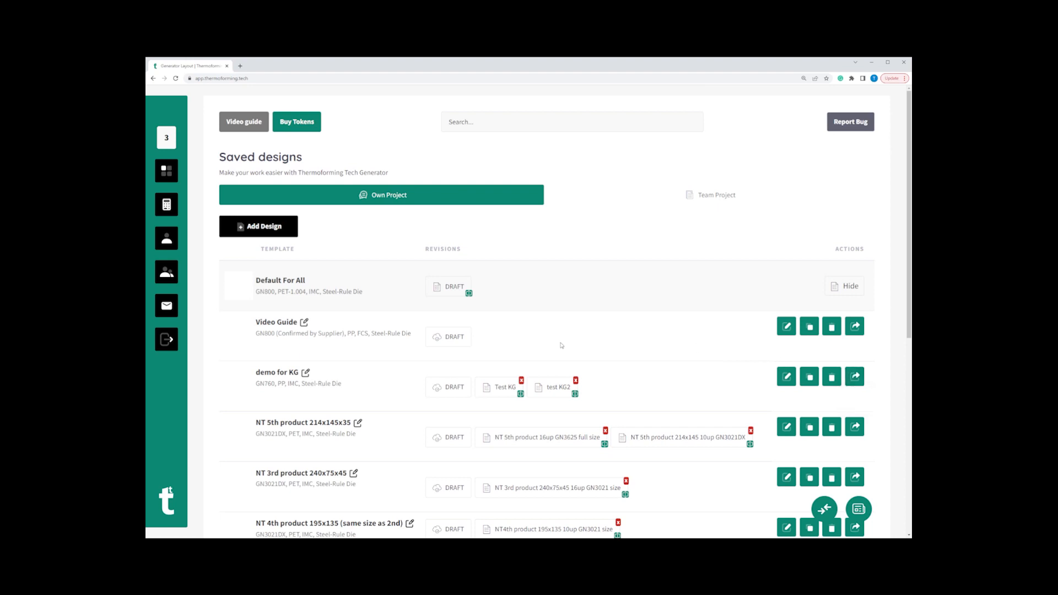
Add a new design and enter "Video Guide" as the project title.
left_click(277, 234)
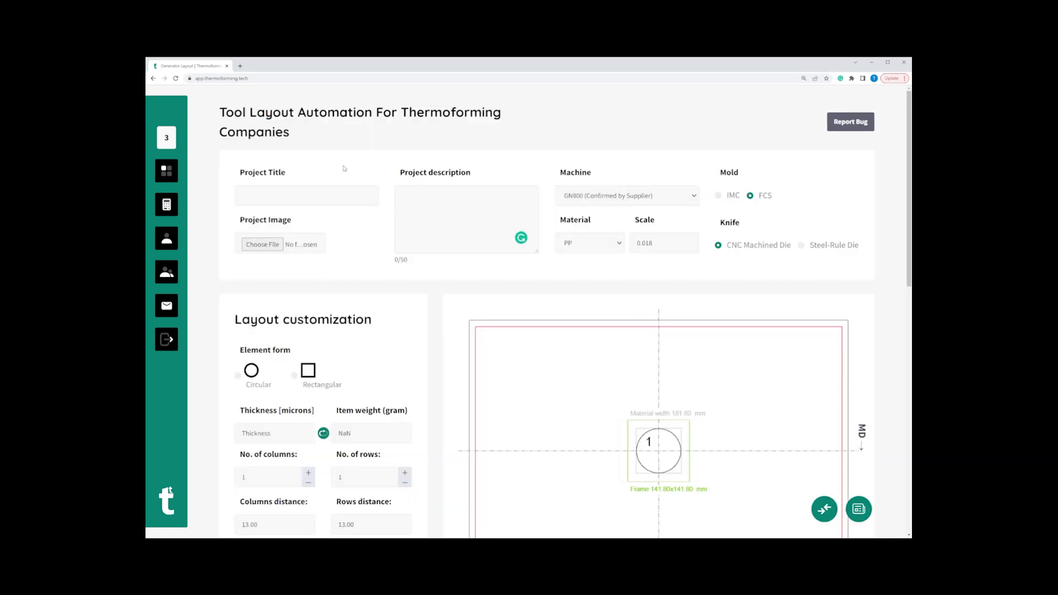
left_click(317, 200)
type("Video Guide")
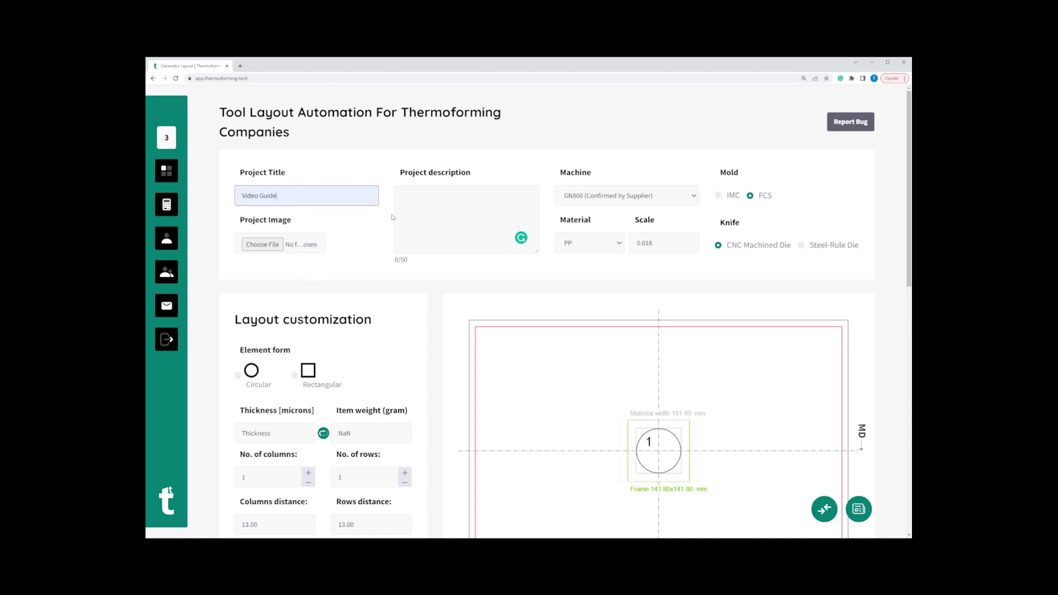
left_click(465, 213)
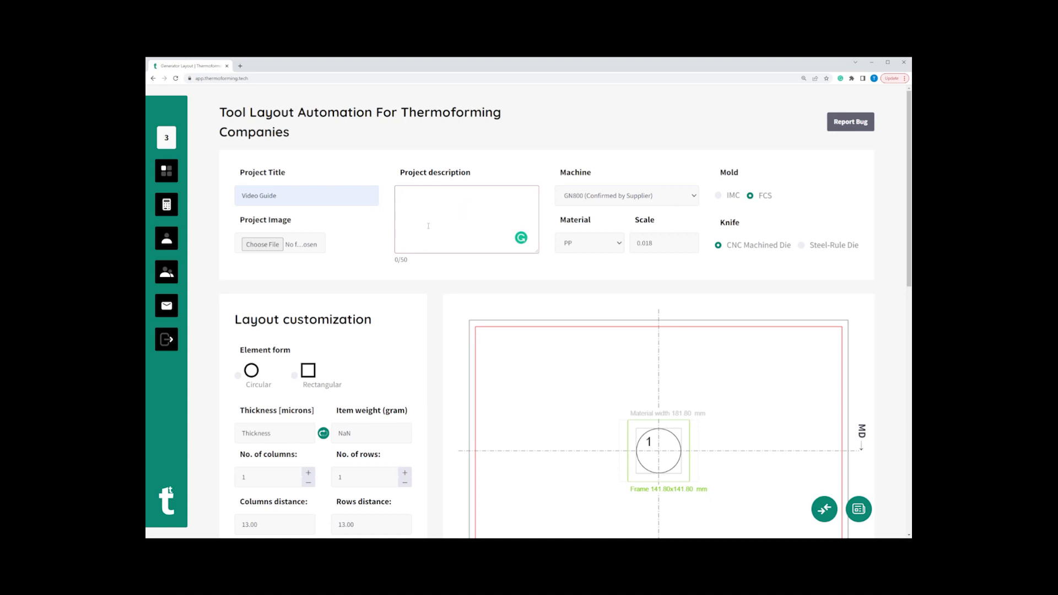
left_click(264, 244)
left_click(454, 270)
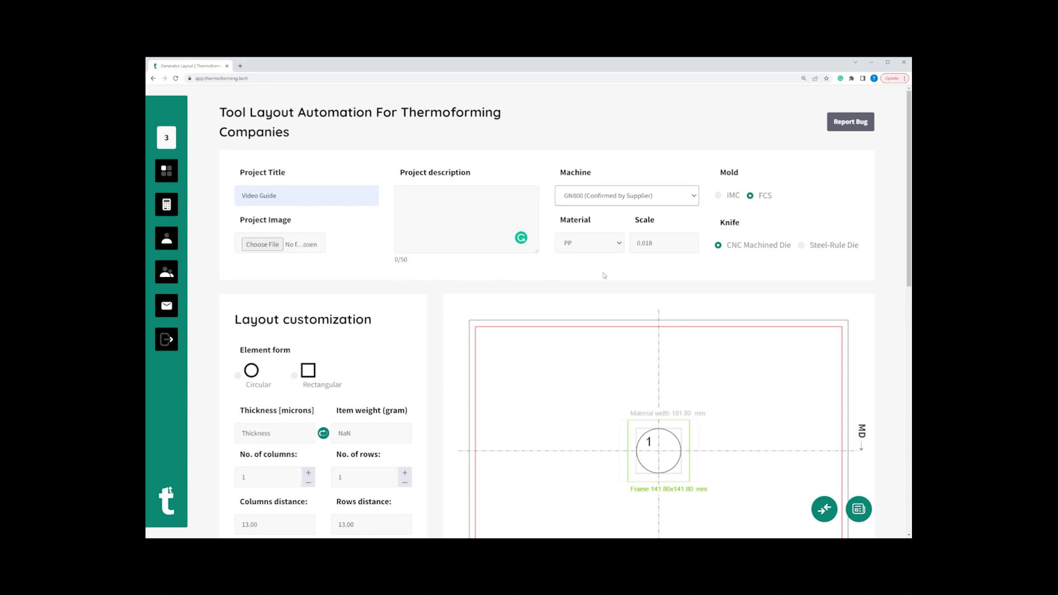
left_click(671, 243)
left_click(583, 244)
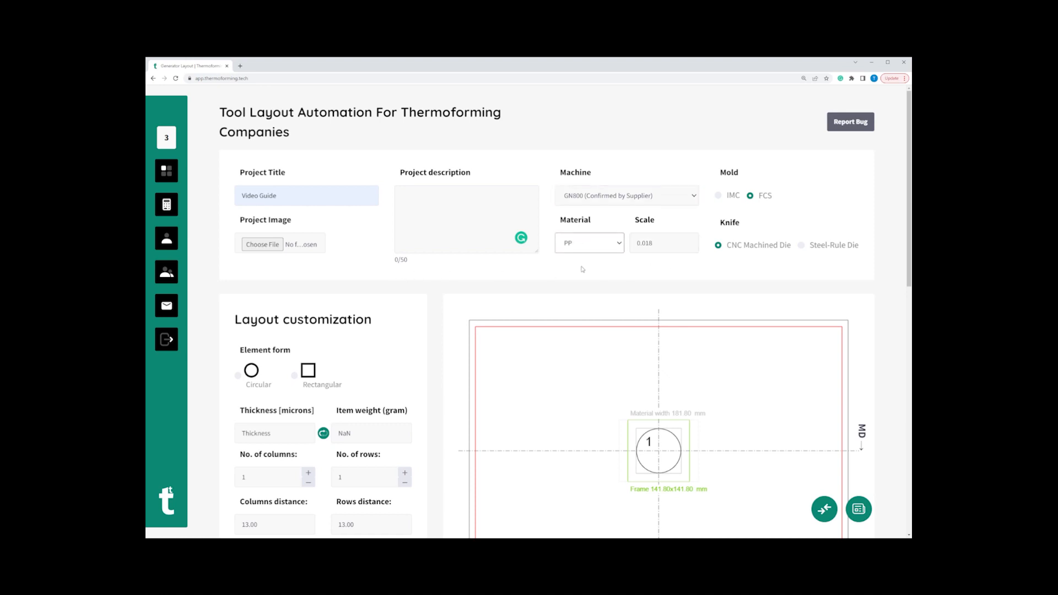
left_click(582, 269)
left_click(571, 261)
Try the IMC mold type, switch back to FCS, and choose Steel-Rule Die as the knife.
left_click(718, 195)
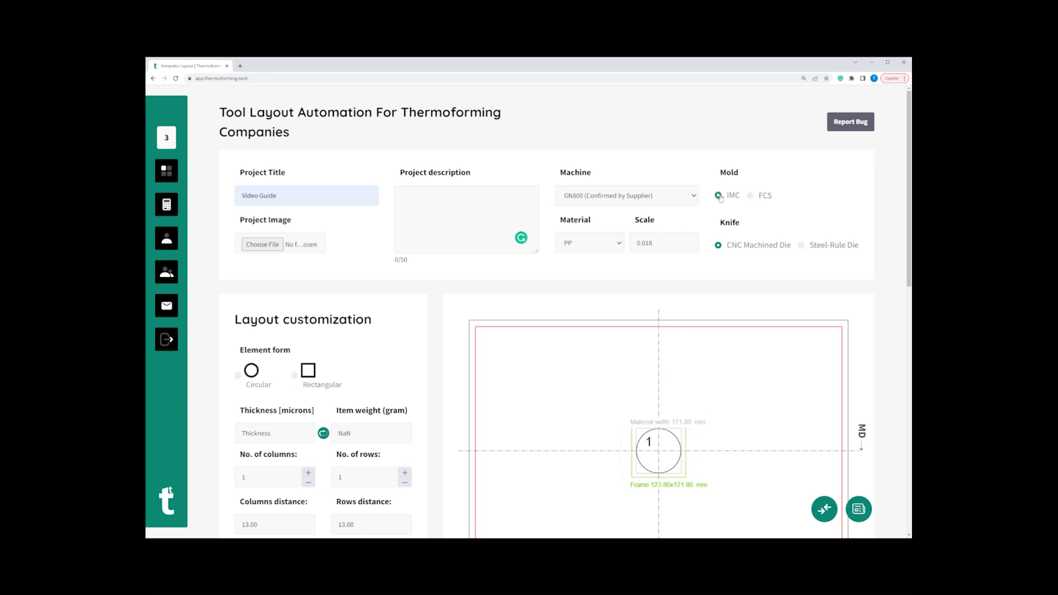
left_click(761, 202)
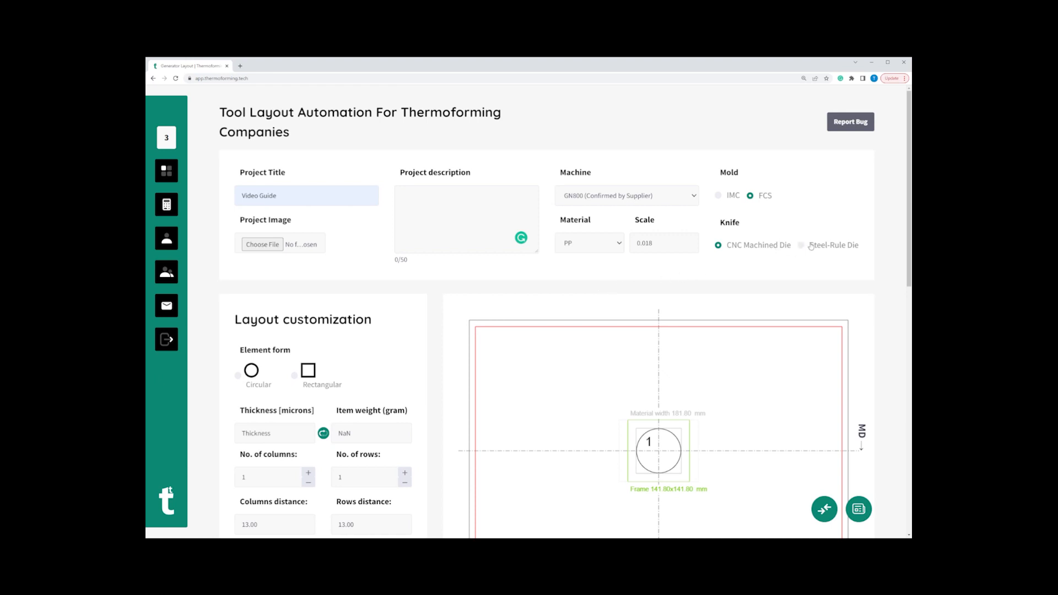
left_click(831, 245)
Choose a rectangular element form and give its corners a 40 mm radius.
scroll(833, 246, "down", 3)
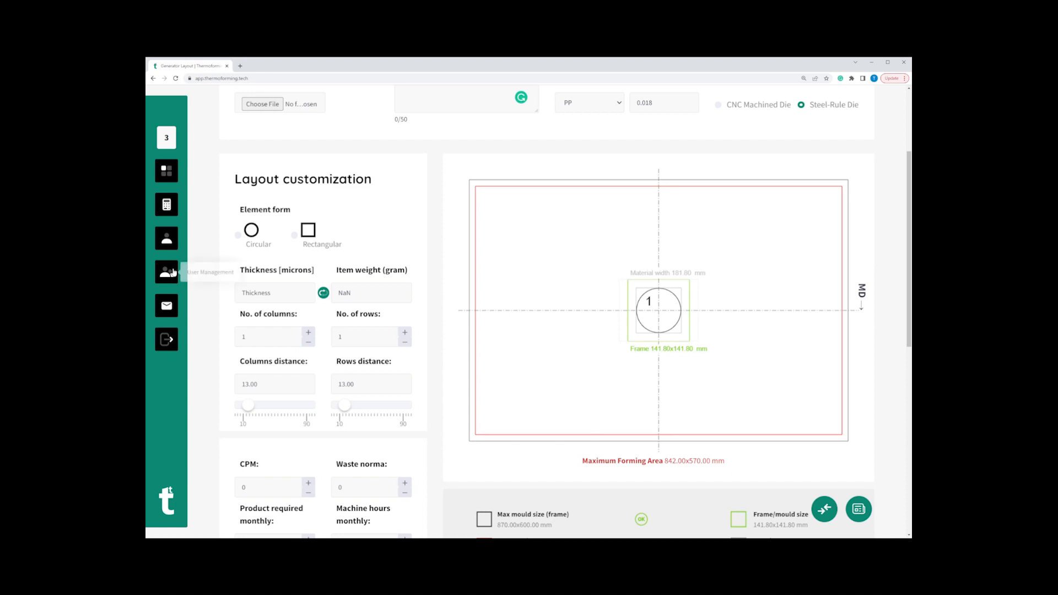
left_click(241, 236)
left_click(294, 236)
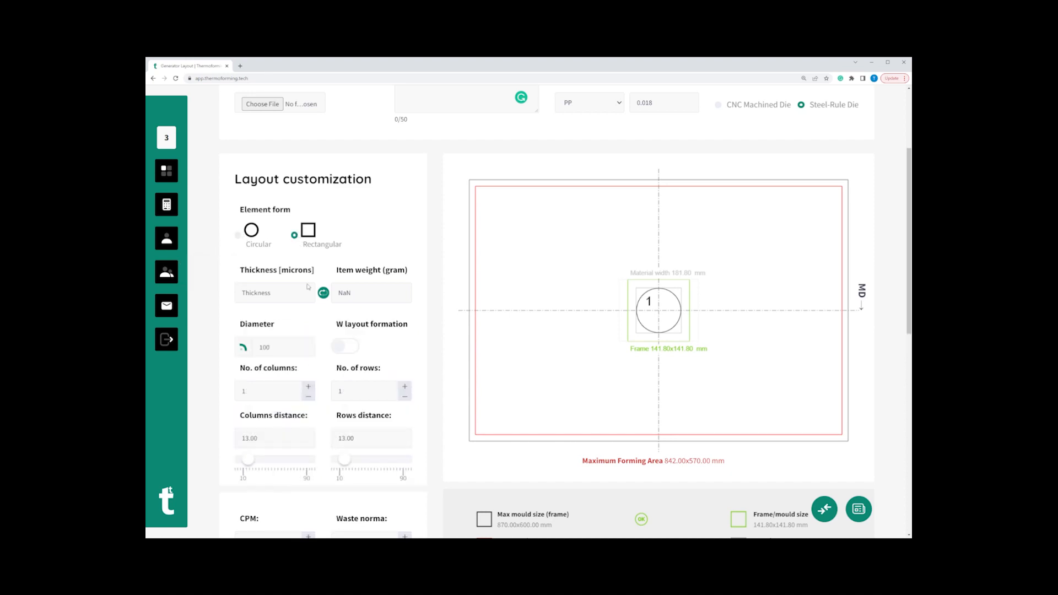
left_click(402, 355)
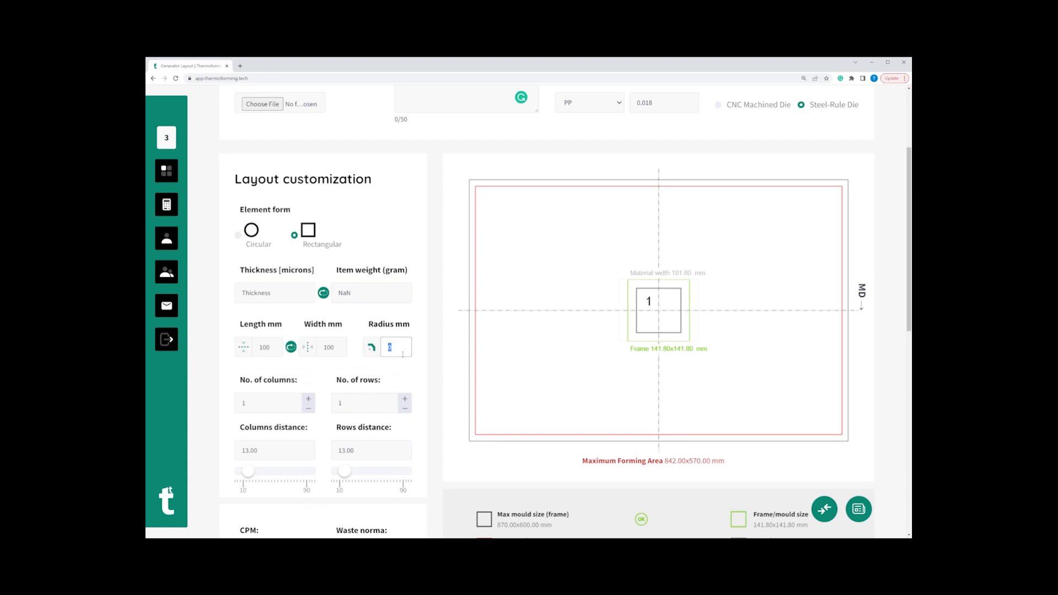
type("0")
left_click(421, 327)
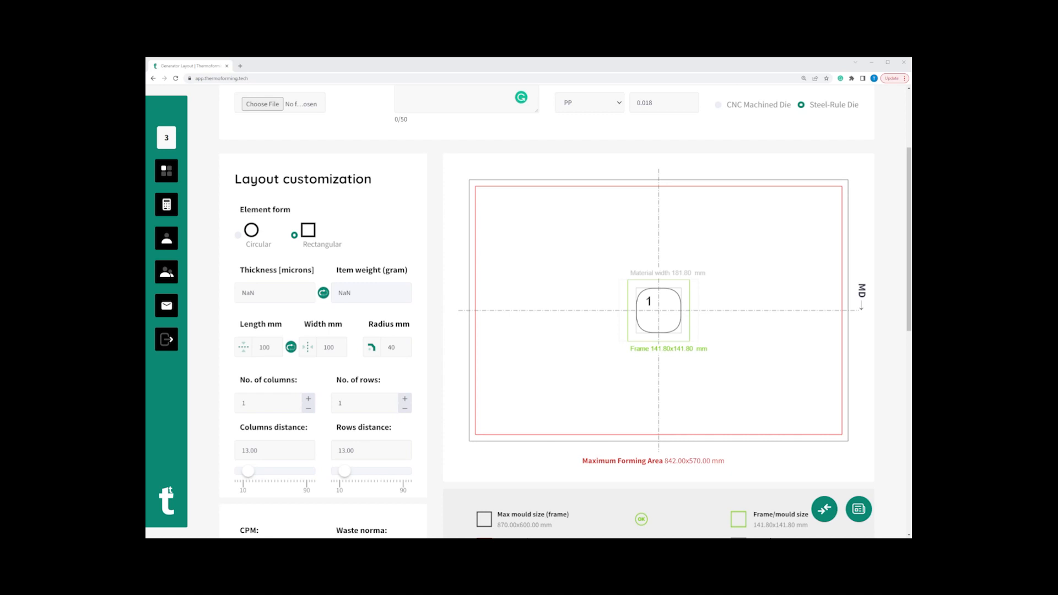
Set the material thickness to 500 microns, then set the item weight to 6 grams.
left_click(278, 296)
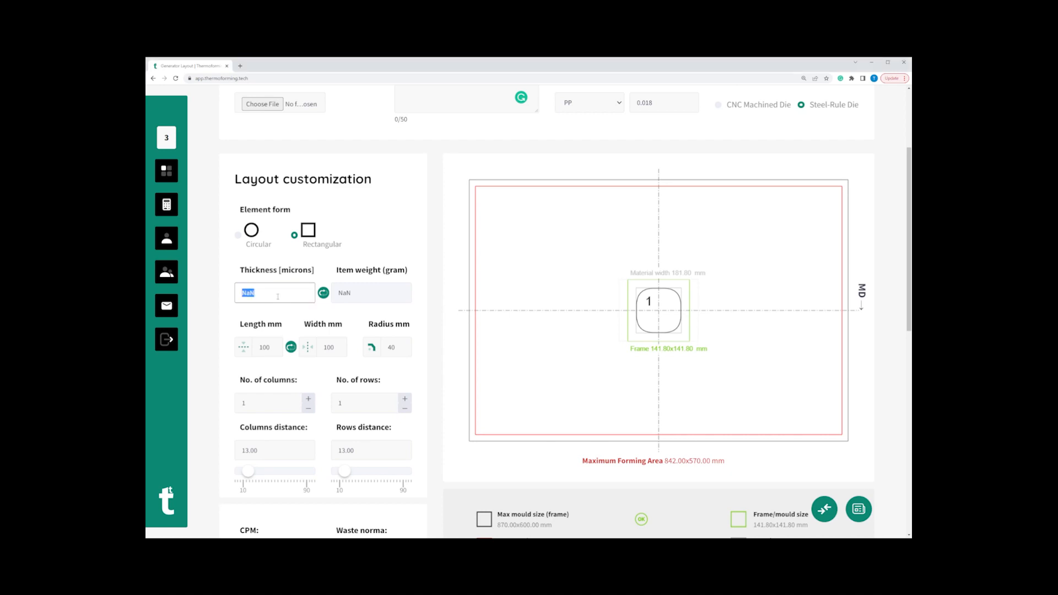
key("BackSpace")
type("500")
left_click(348, 265)
double_click(380, 298)
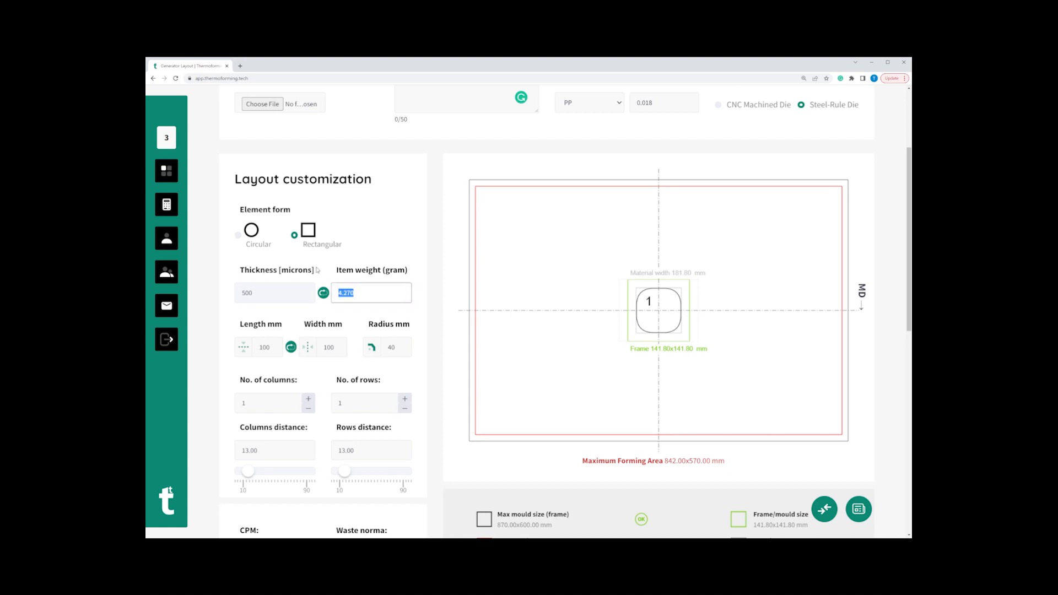
type("6")
left_click(390, 268)
Switch the element form to circular and set its diameter to 150 mm.
left_click(238, 235)
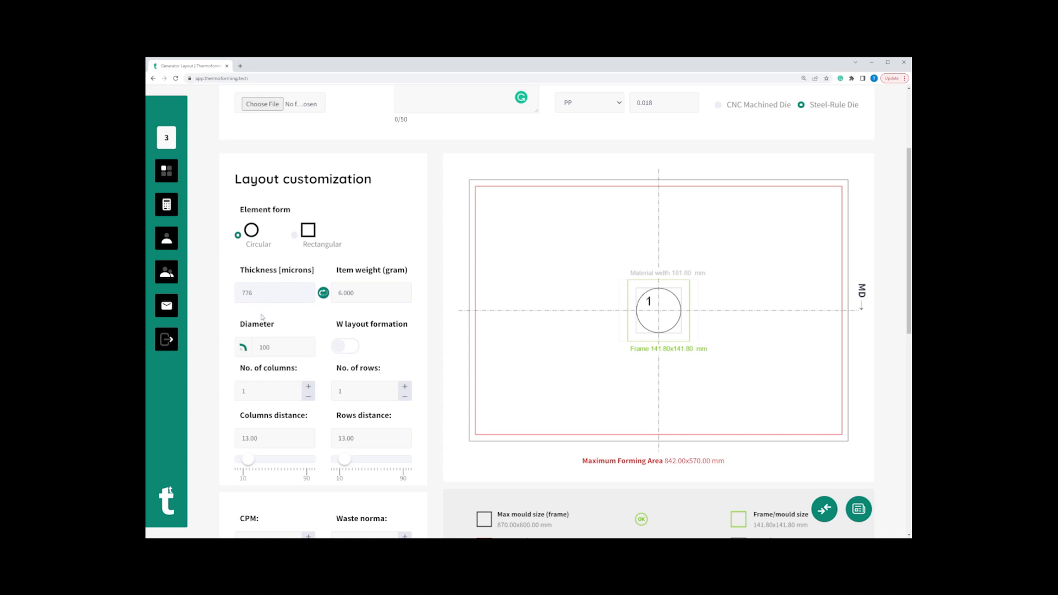
double_click(276, 352)
type("150")
left_click(323, 320)
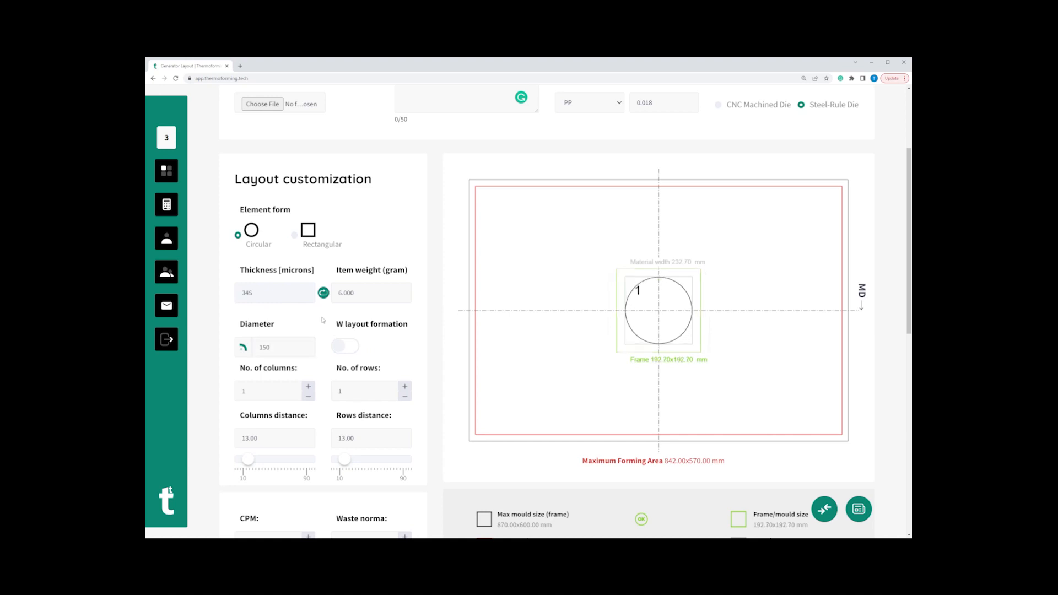
Make the element rectangular with a 150 mm length, 135 mm width and 25 mm corner radius.
left_click(295, 236)
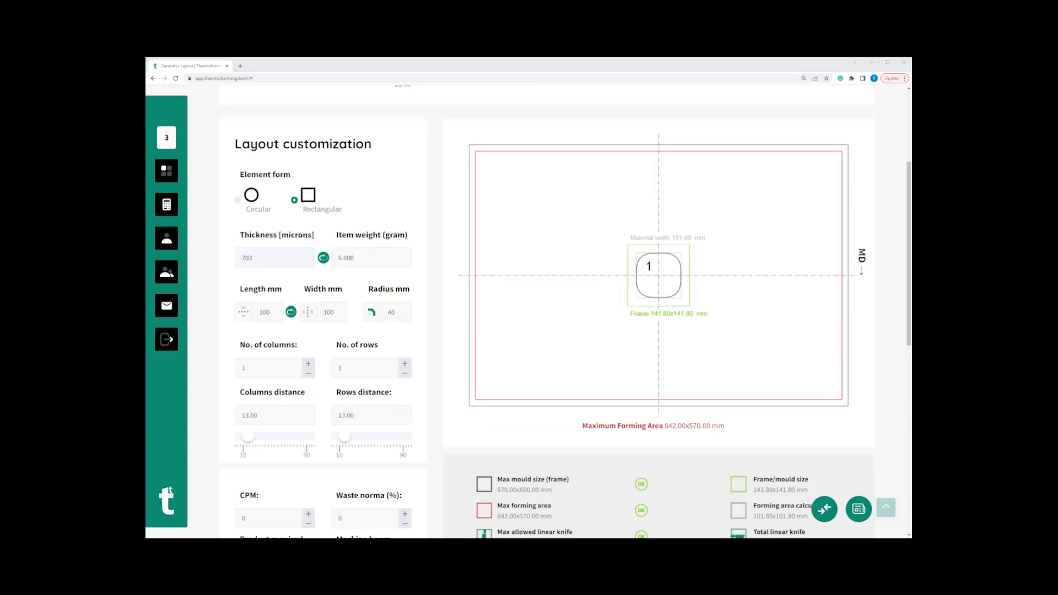
double_click(275, 307)
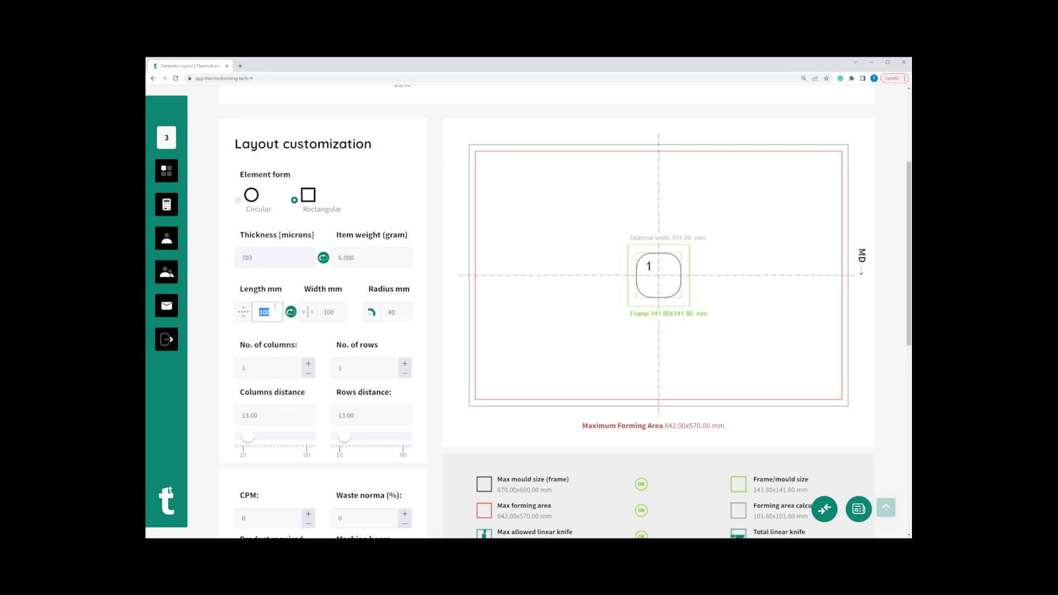
type("150")
double_click(327, 312)
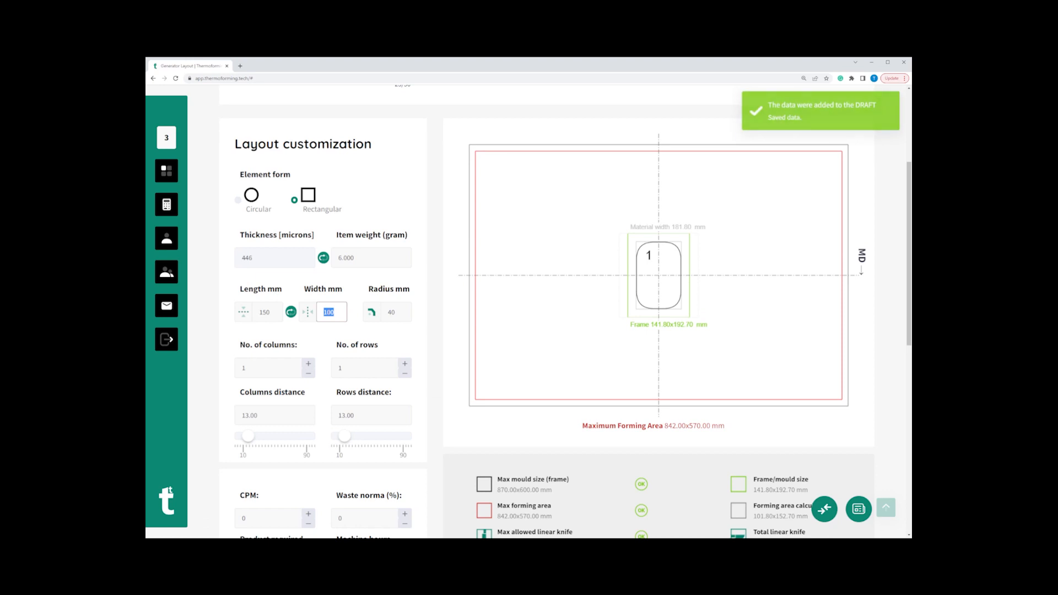
type("115")
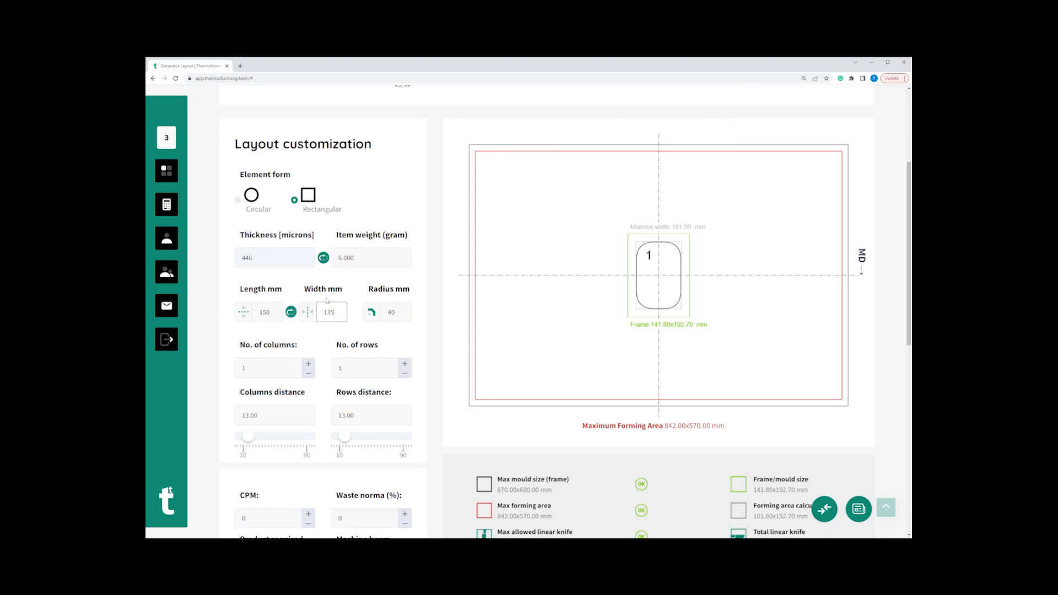
double_click(401, 312)
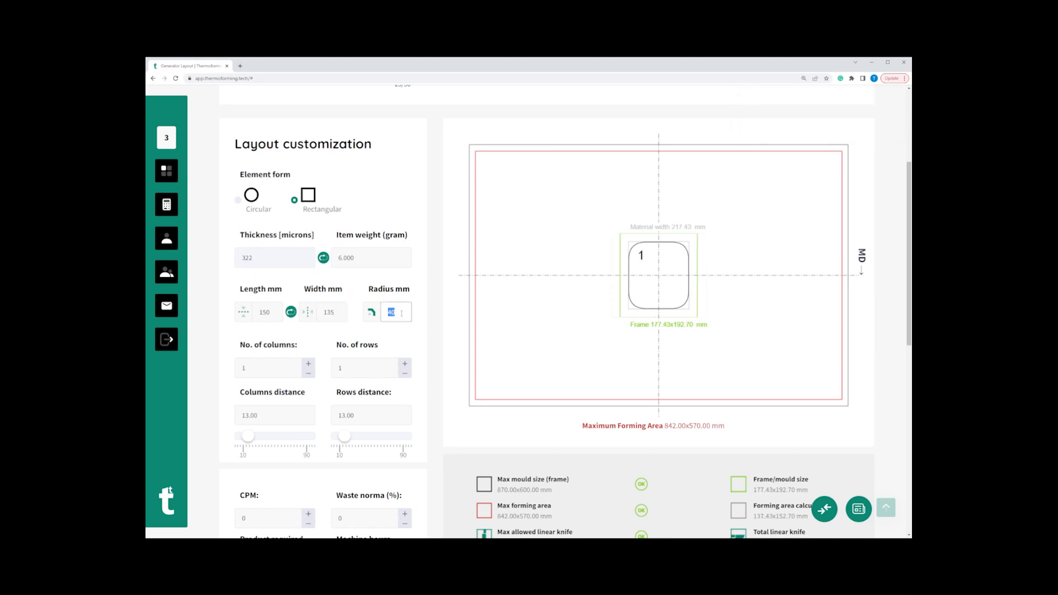
type("25")
key("Return")
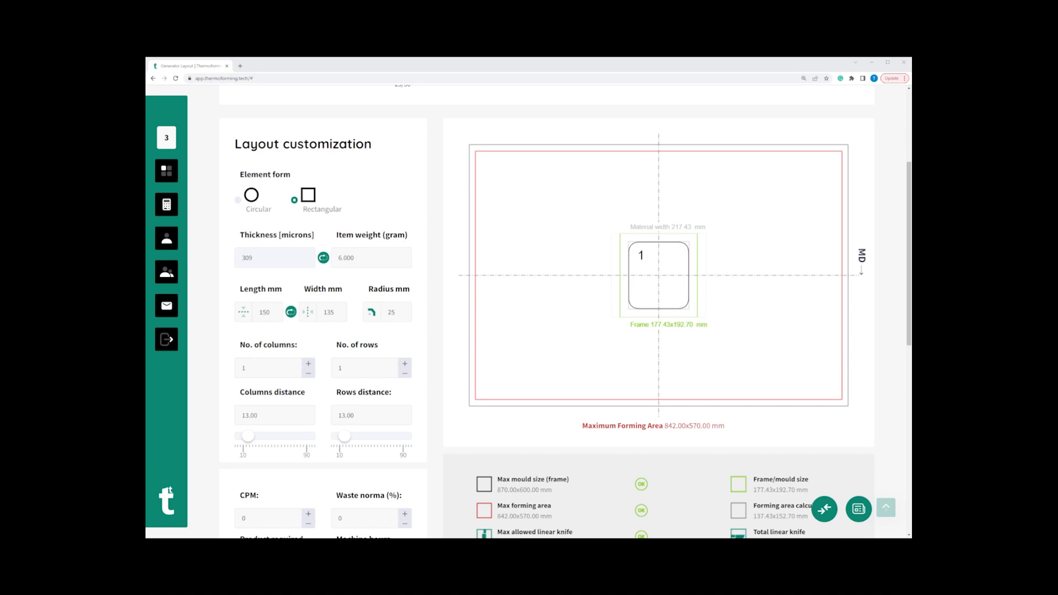
Set the thickness to 500 microns so that the item weight is calculated from it.
left_click(323, 261)
left_click_drag(269, 258, 224, 225)
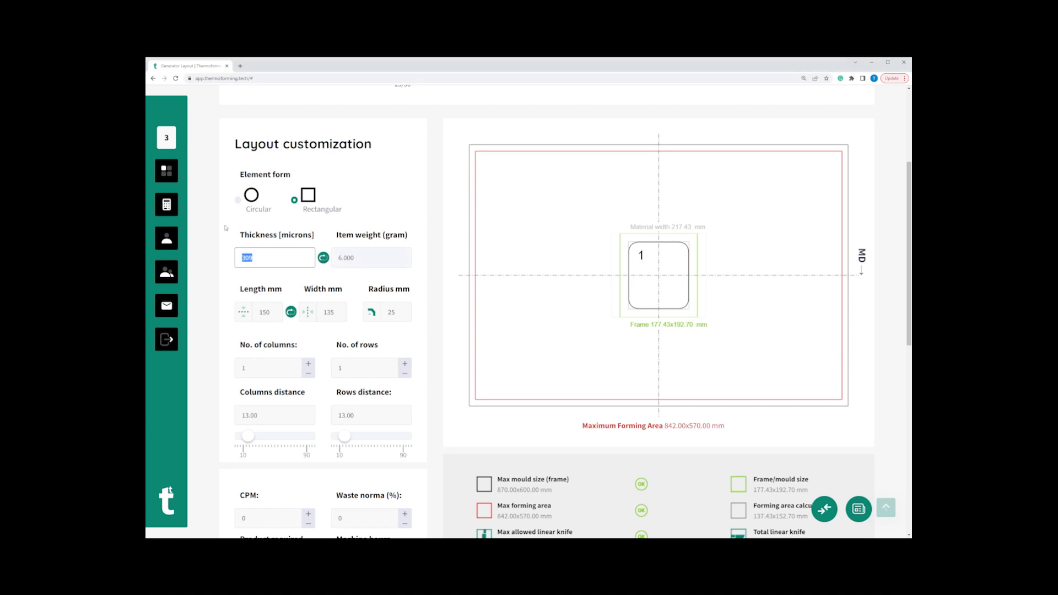
type("500")
left_click(323, 257)
Arrange the rectangular elements in three columns and two rows.
left_click(311, 363)
left_click(310, 363)
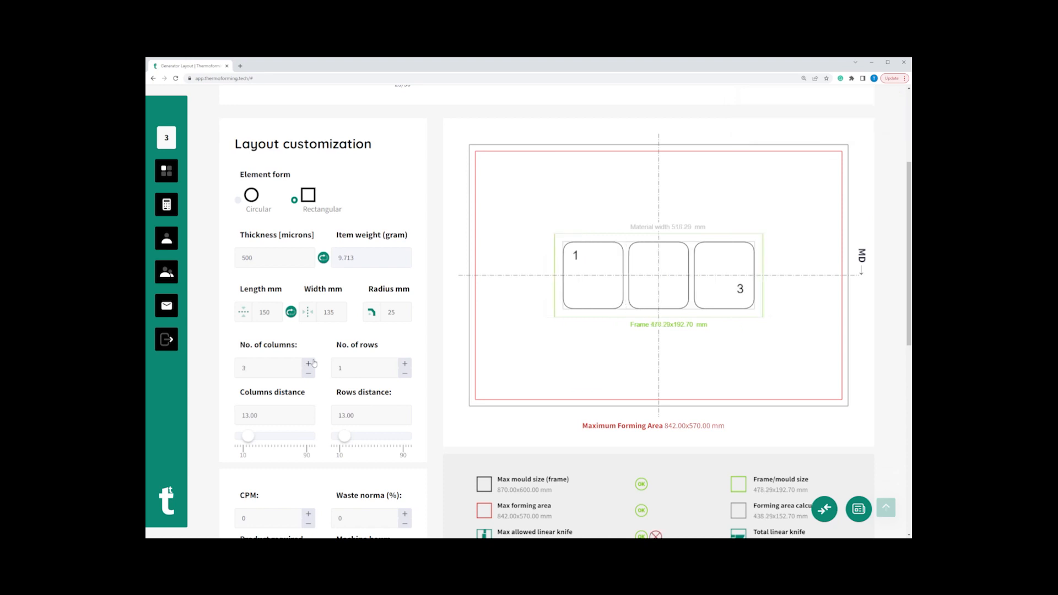
left_click(404, 364)
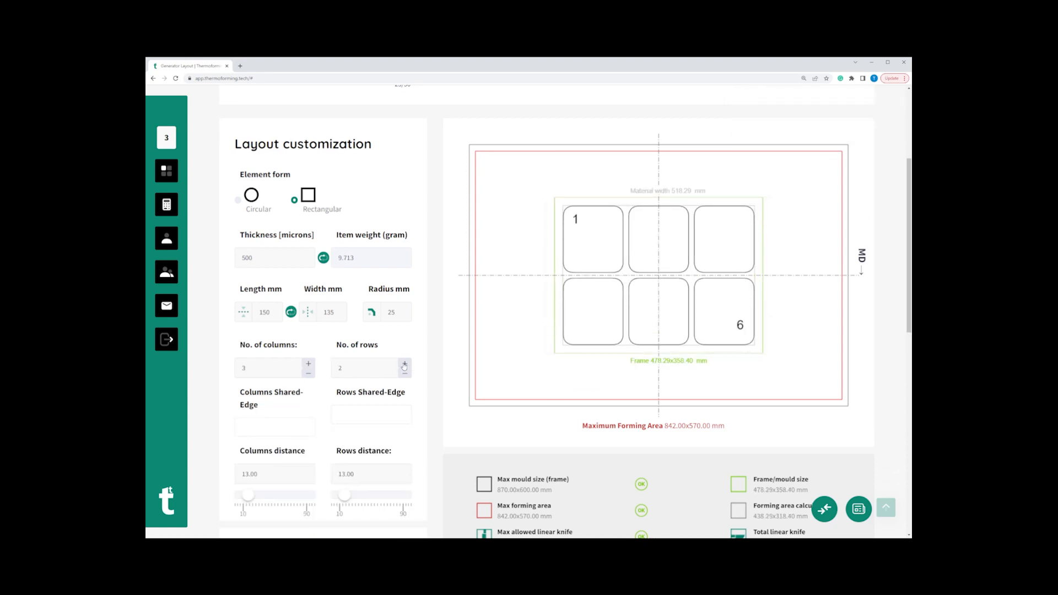
Try a circular element form with a 120 mm diameter and the W layout formation.
left_click(239, 201)
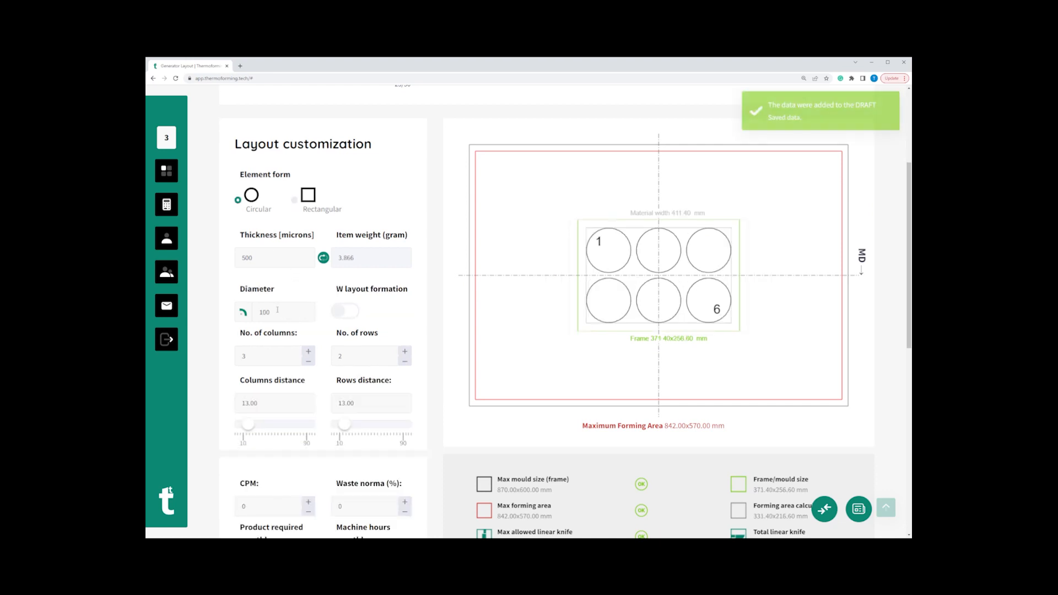
double_click(278, 310)
type("120")
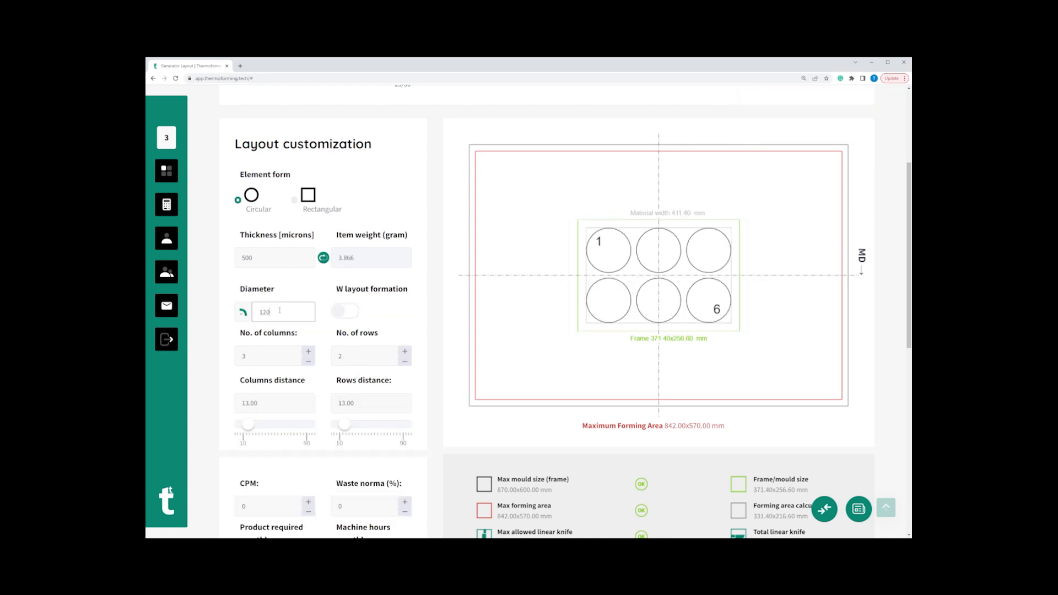
left_click(345, 312)
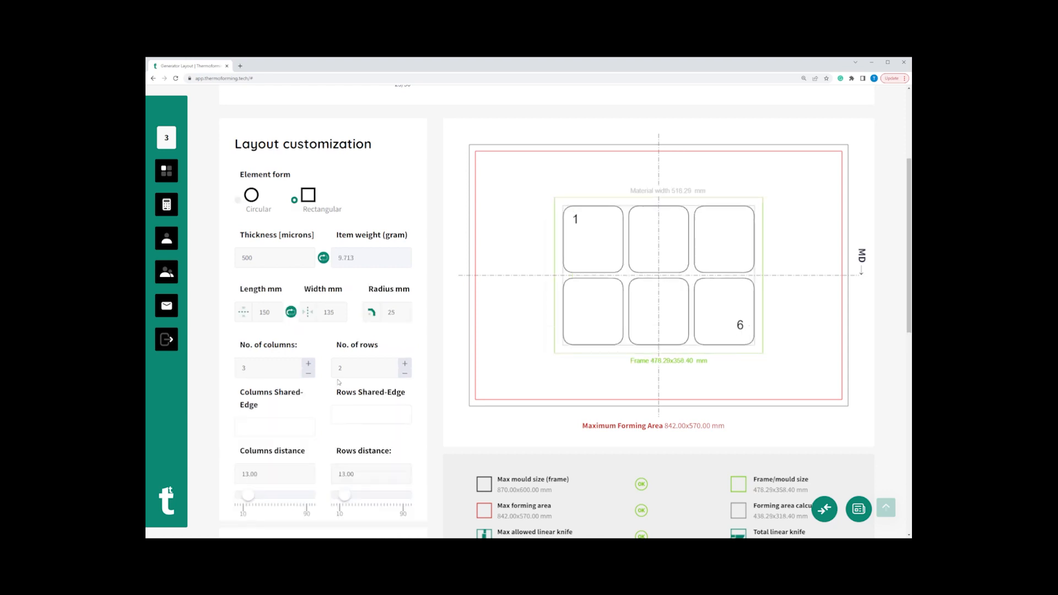
Enlarge the rectangular layout to five columns and three rows.
left_click(309, 364)
left_click(309, 364)
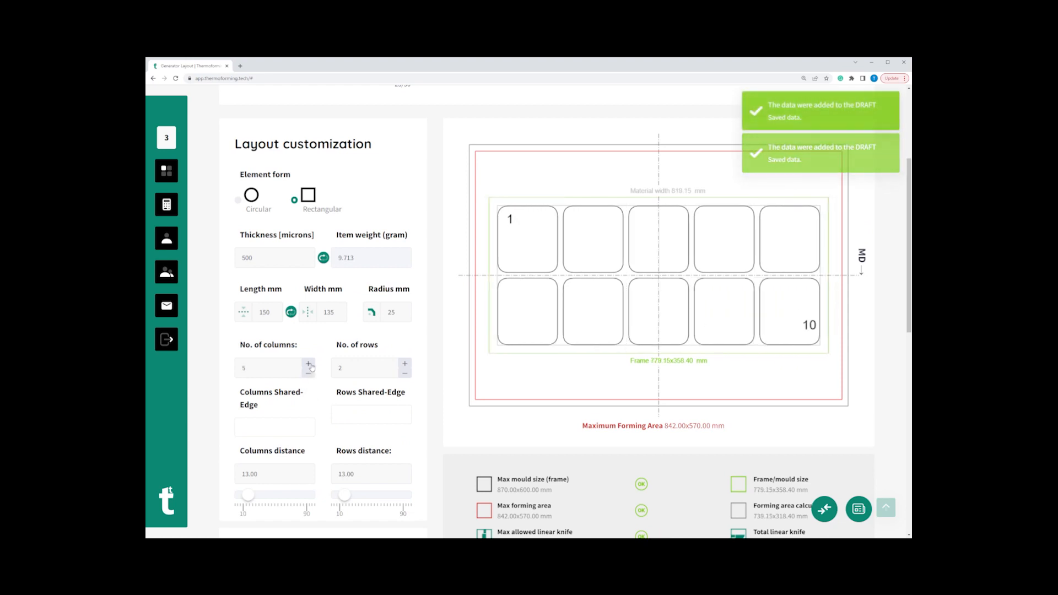
left_click(405, 364)
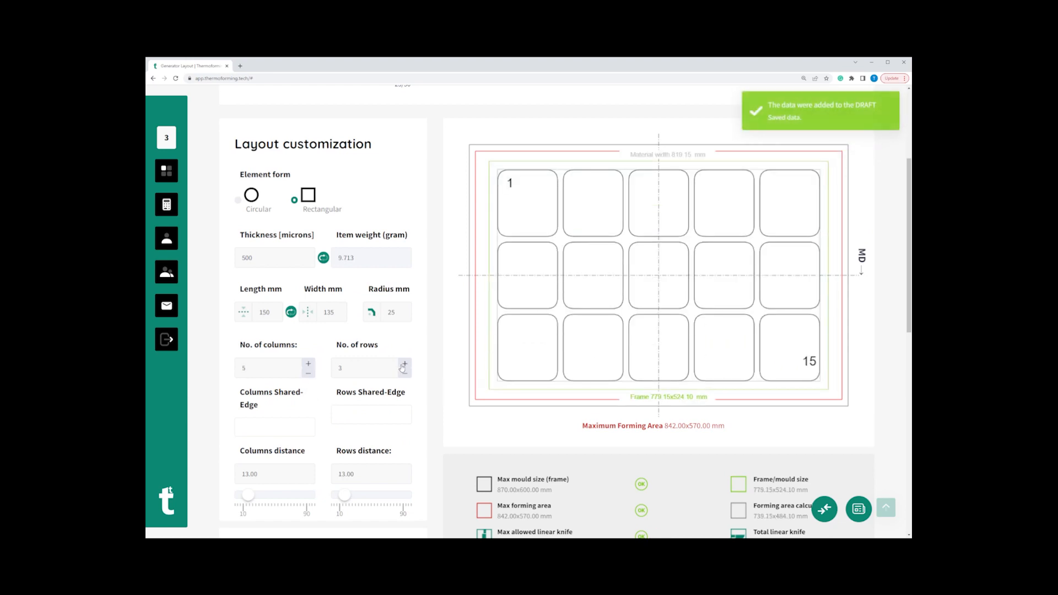
Try six columns, then four rows, dismissing the errors and restoring five columns and three rows.
left_click(308, 365)
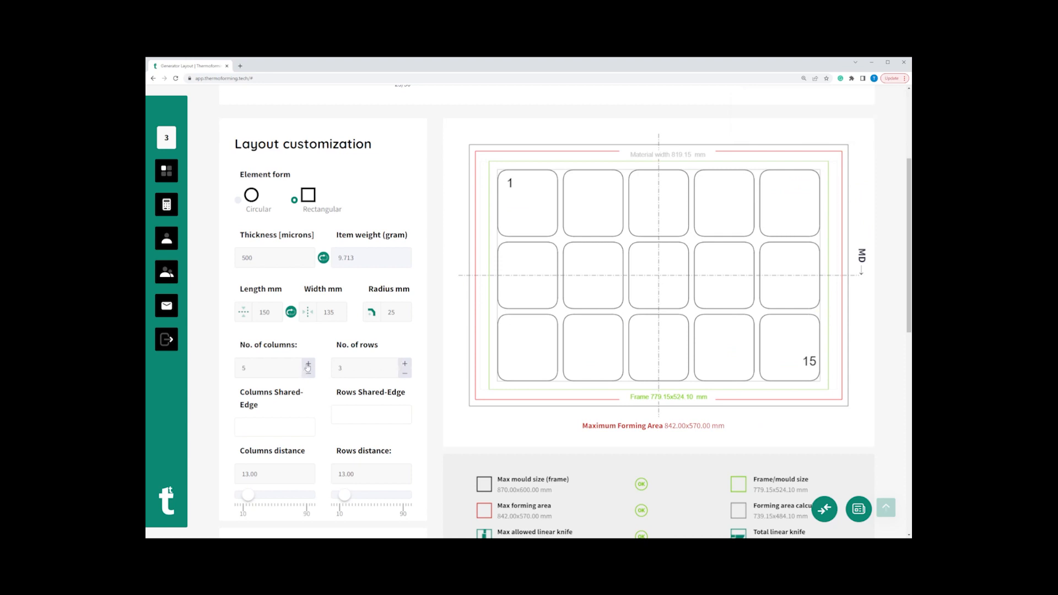
left_click(525, 361)
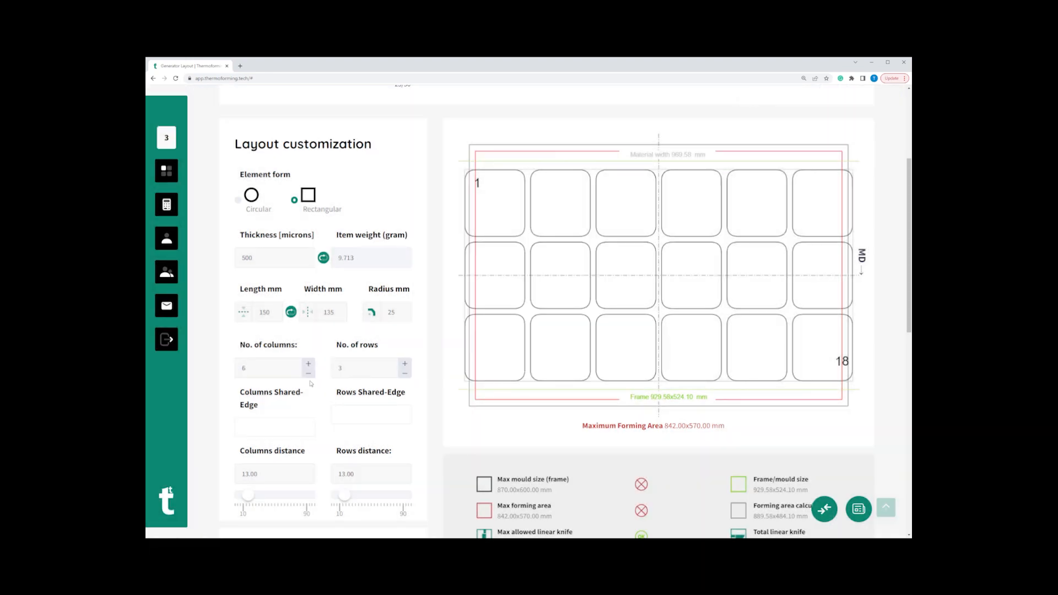
left_click(308, 373)
left_click(410, 366)
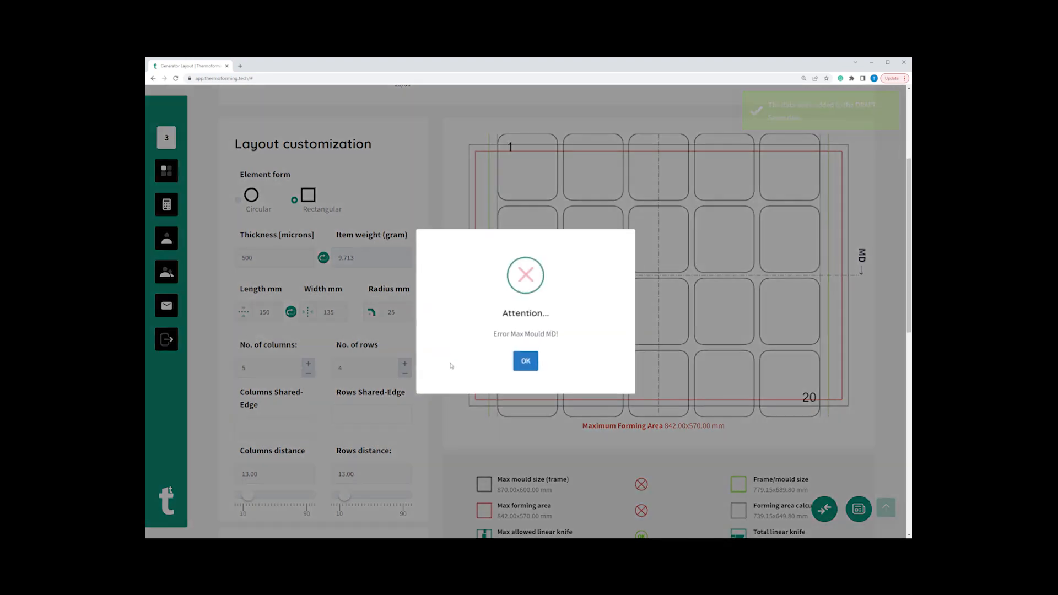
left_click(524, 361)
left_click(402, 374)
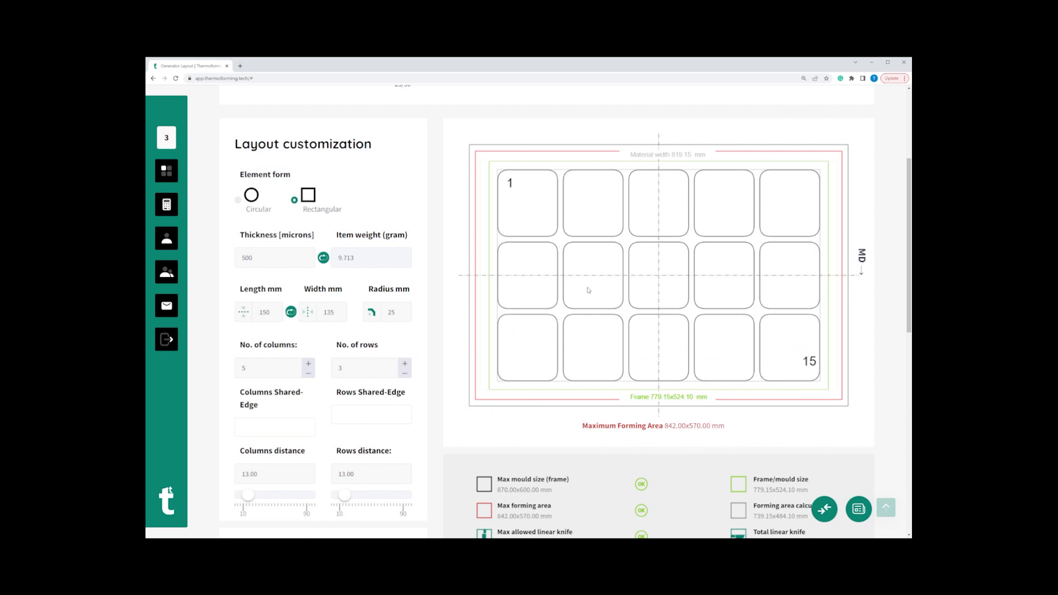
Reduce the layout to three columns and swap the element's length and width.
left_click(308, 375)
left_click(309, 376)
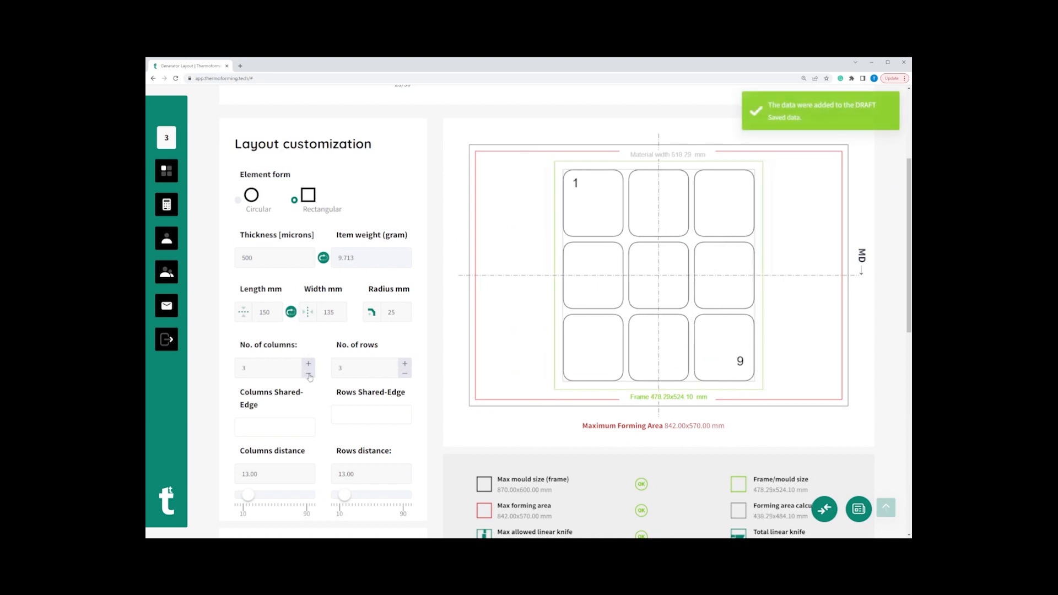
left_click(291, 313)
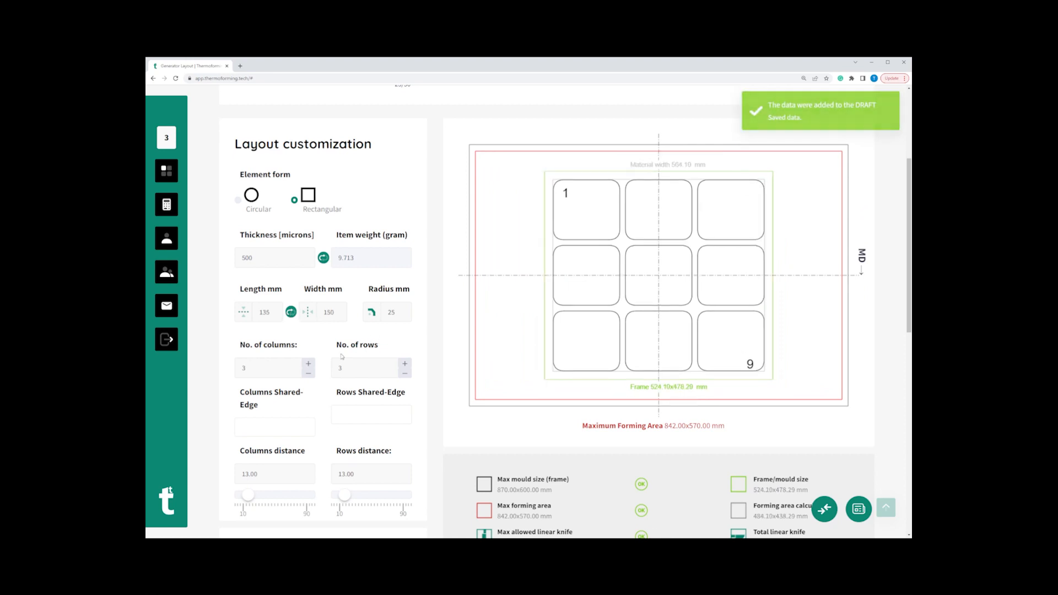
Enlarge the layout to five columns and try four rows, then restore three rows.
left_click(309, 364)
left_click(308, 363)
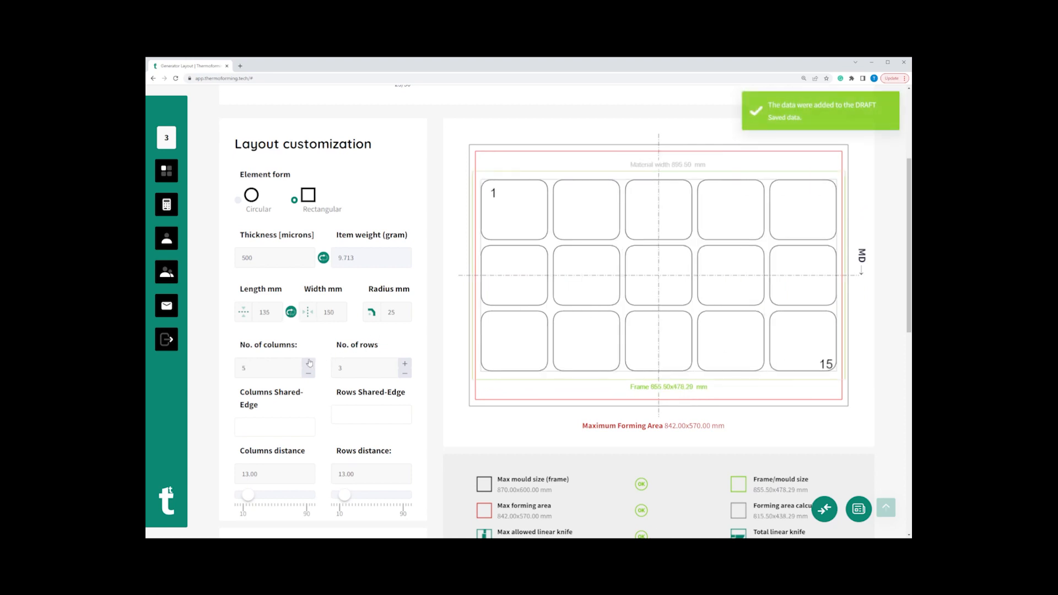
left_click(405, 364)
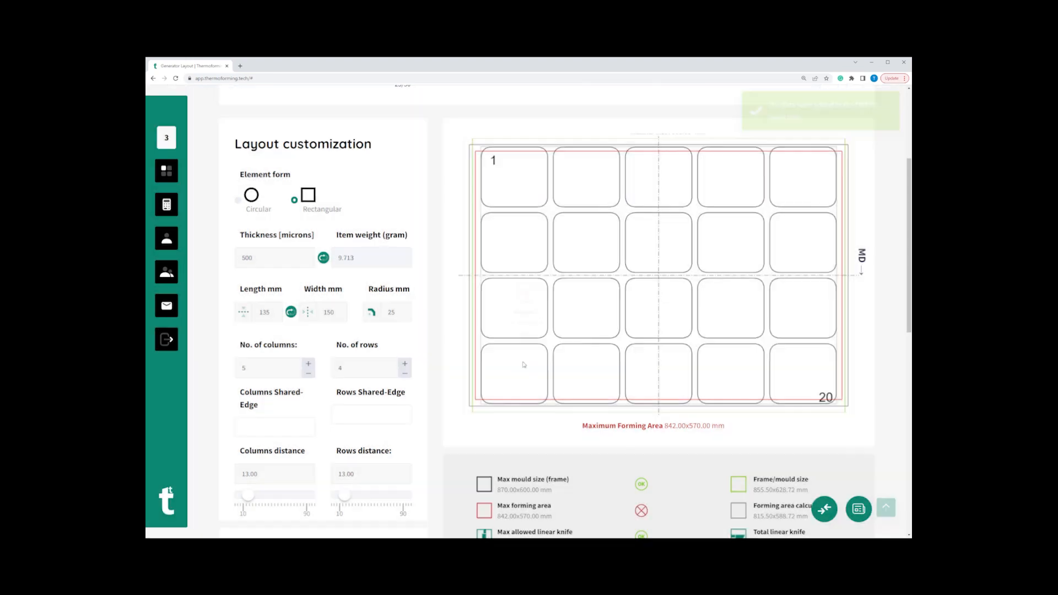
left_click(526, 363)
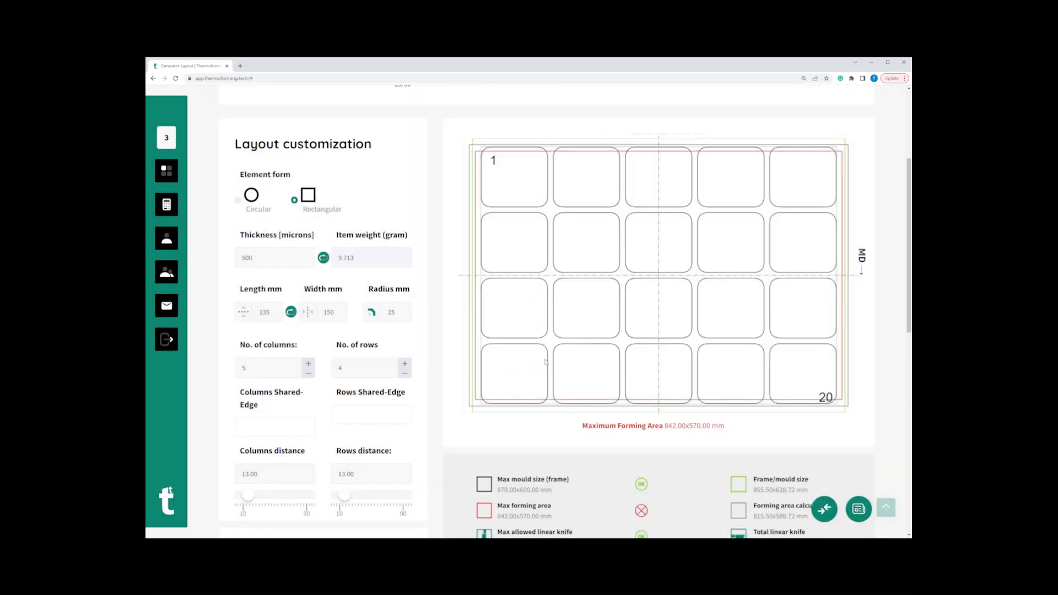
left_click(406, 375)
left_click(311, 376)
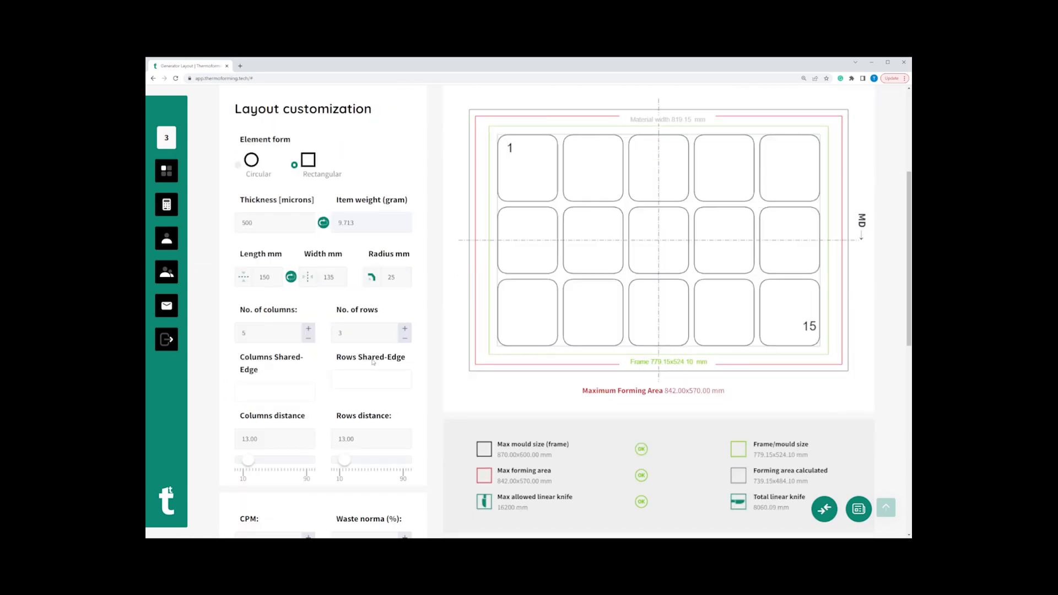
View the available shared-edge options for the columns and rows, leaving both unselected.
left_click(292, 394)
left_click(370, 379)
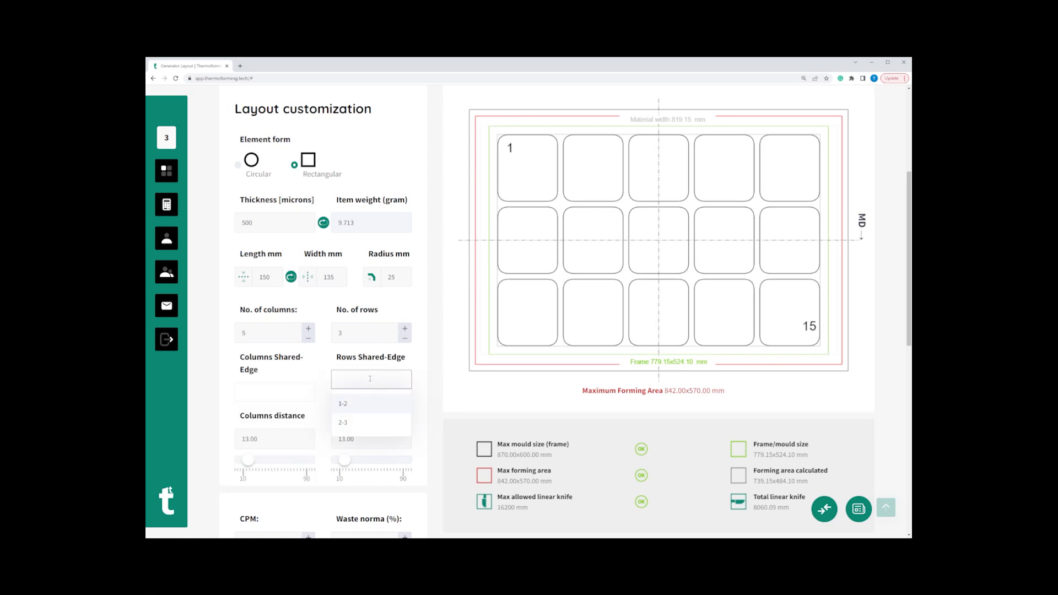
left_click(364, 357)
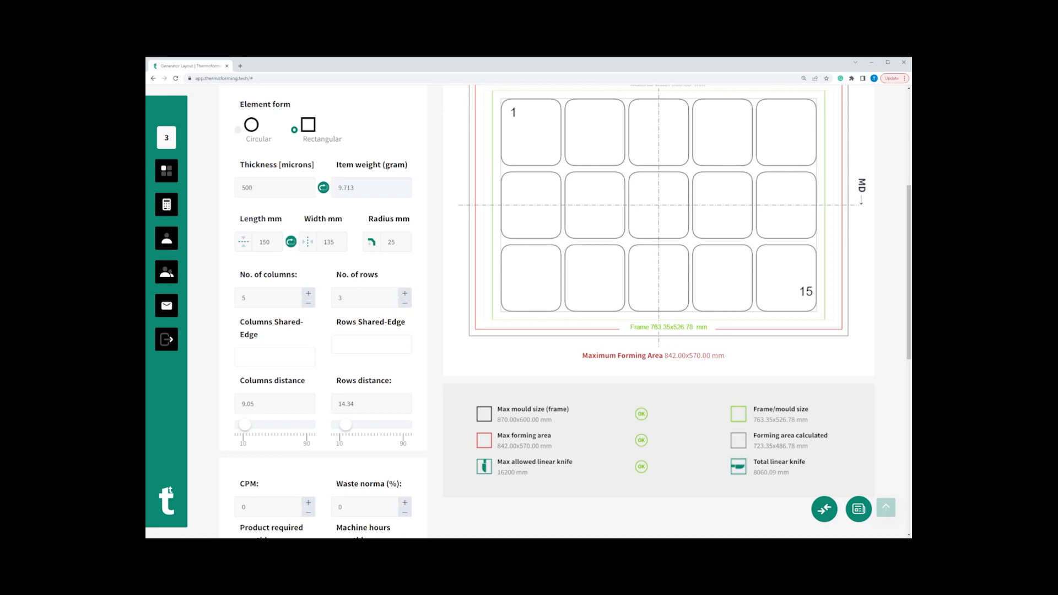
Set both the columns distance and the rows distance to 15.
double_click(248, 404)
type("15")
double_click(358, 403)
type("15")
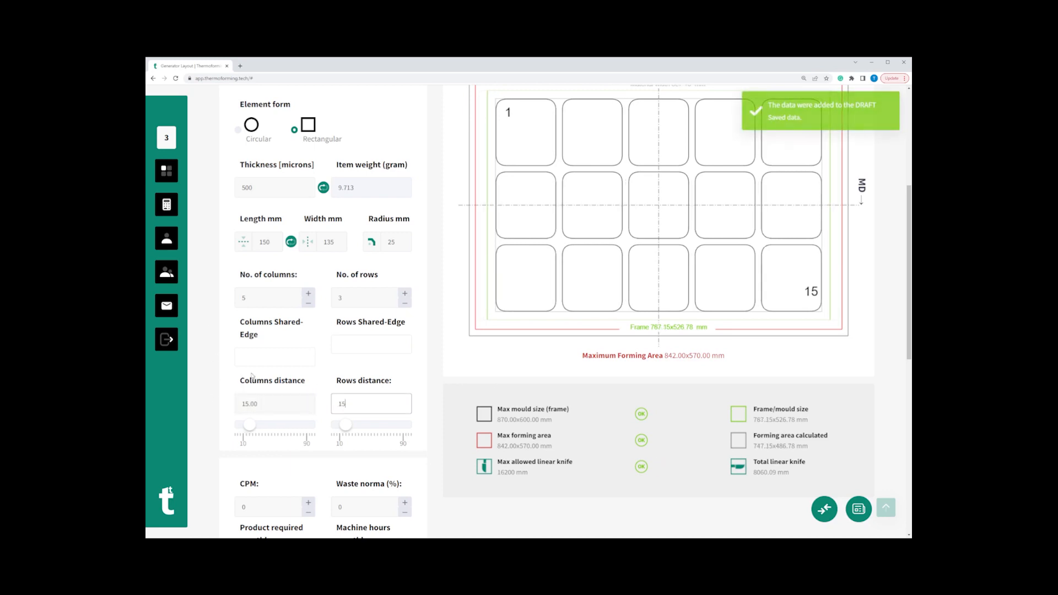
Increase the rows distance to 18.30 and the columns distance to 20.95.
left_click_drag(347, 423, 351, 424)
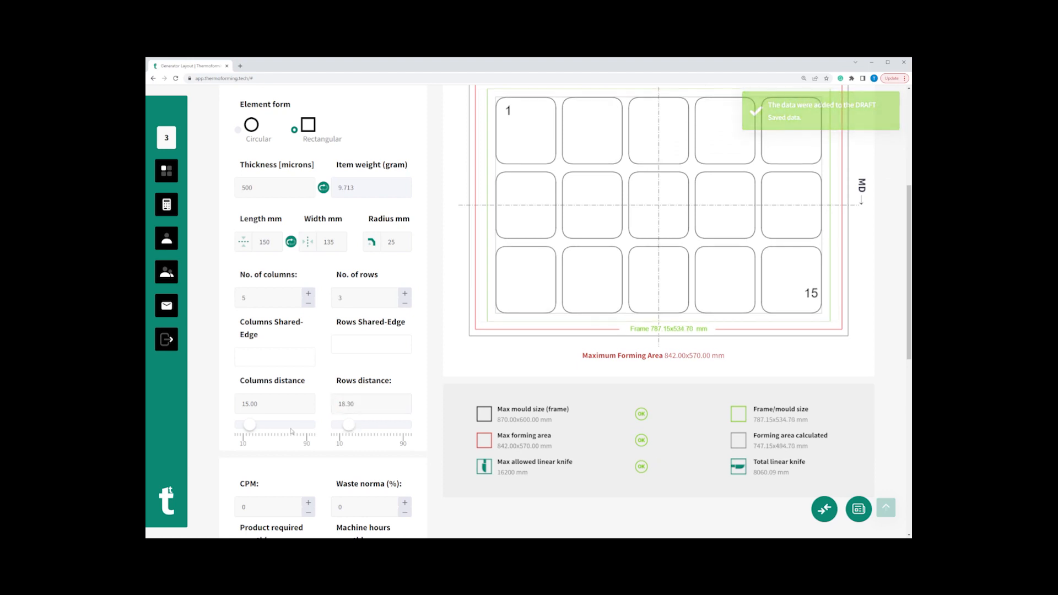
left_click_drag(250, 424, 253, 425)
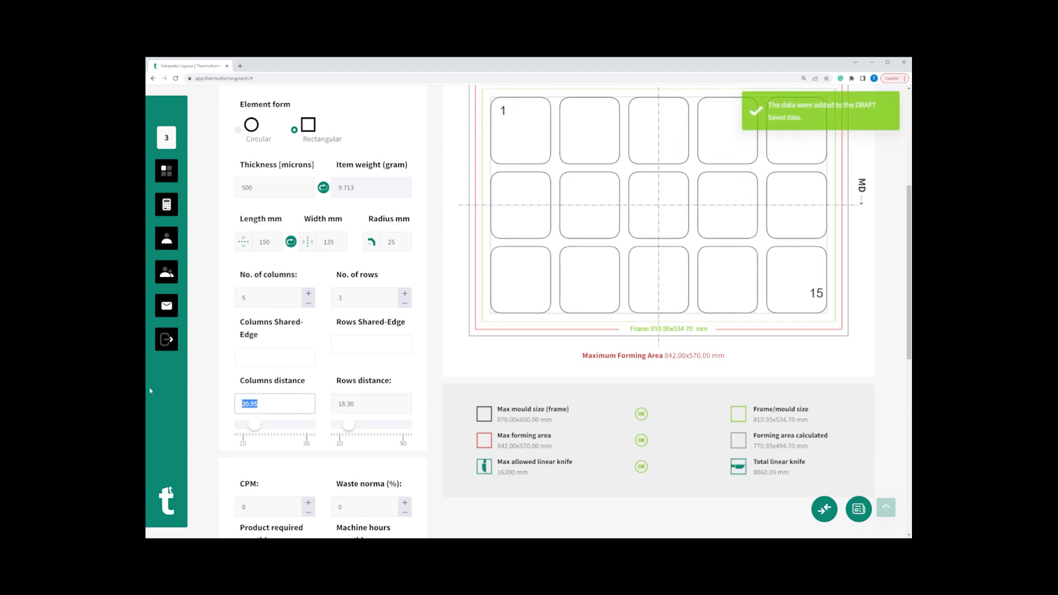
left_click(323, 381)
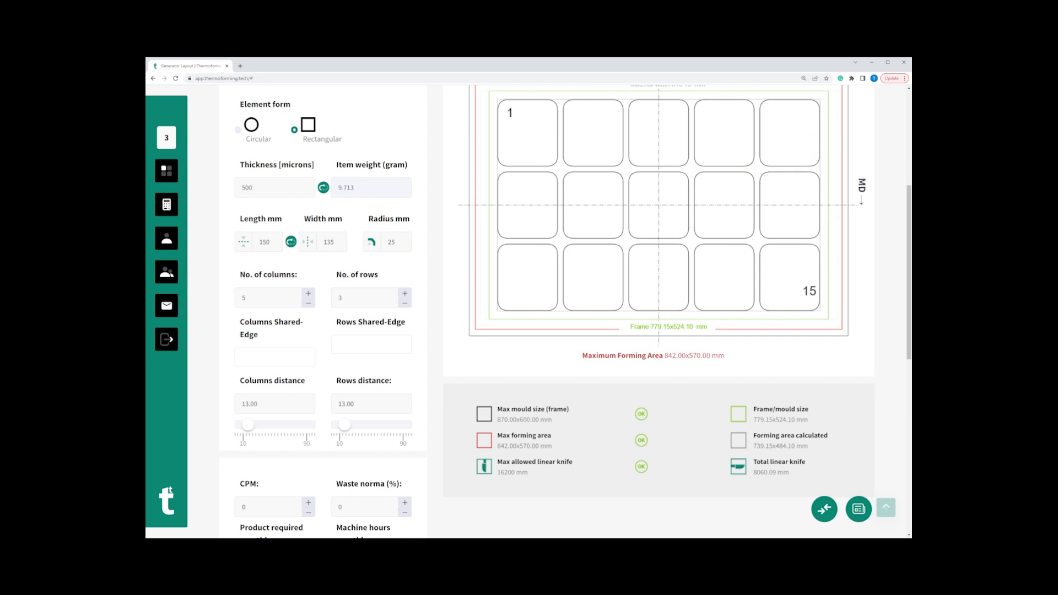
Set the thickness to 900 microns and change the material to PET, dismissing the warning.
scroll(558, 400, "up", 1)
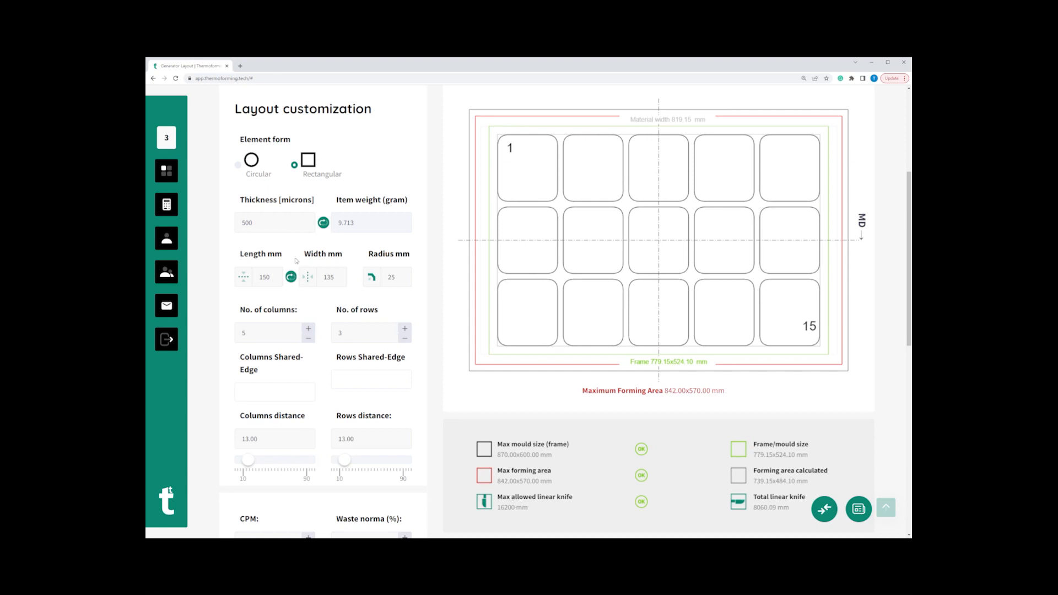
double_click(267, 220)
type("900")
left_click(513, 510)
scroll(536, 400, "up", 5)
left_click(581, 250)
left_click(575, 270)
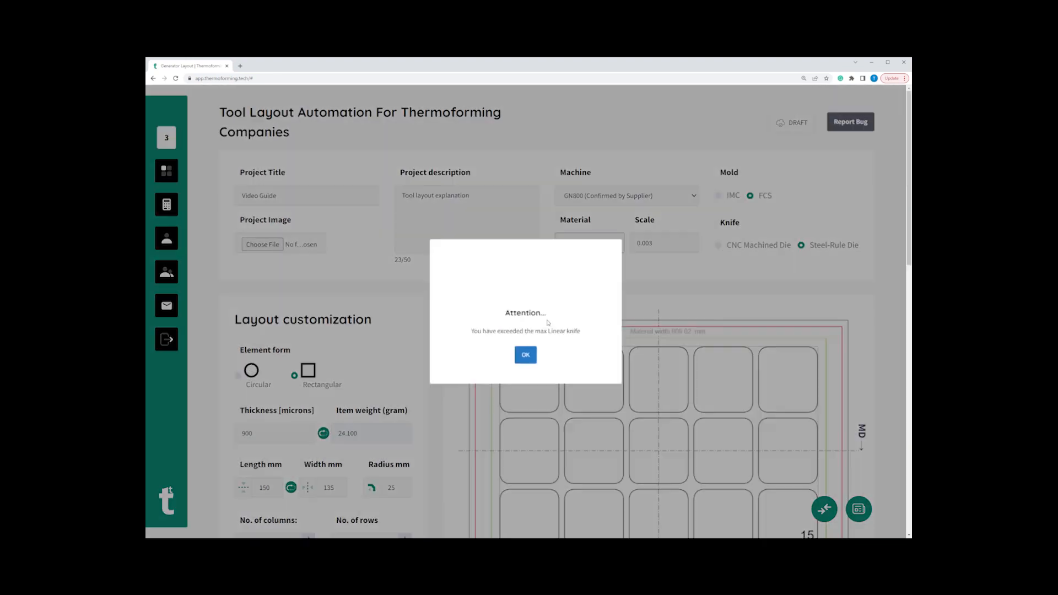
left_click(525, 362)
Try two rows, then restore three rows and dismiss the warning.
scroll(521, 473, "down", 2)
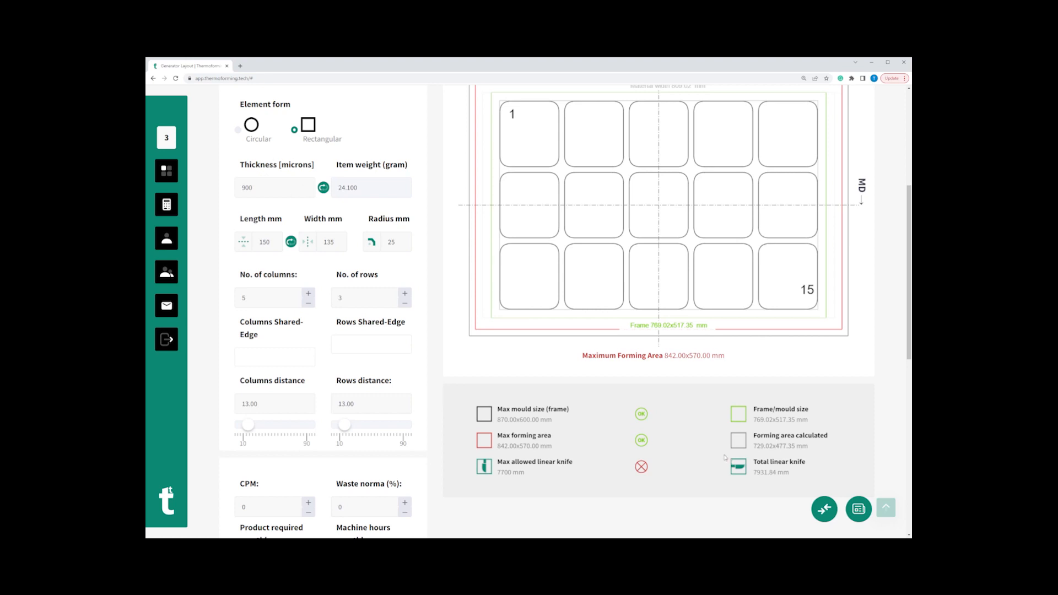
left_click(405, 303)
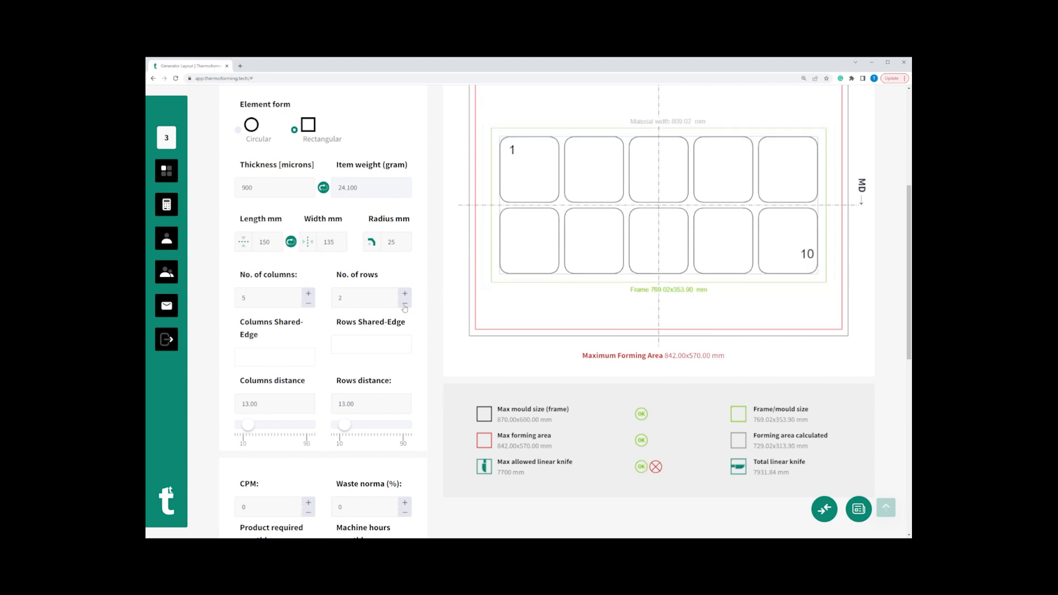
left_click(404, 293)
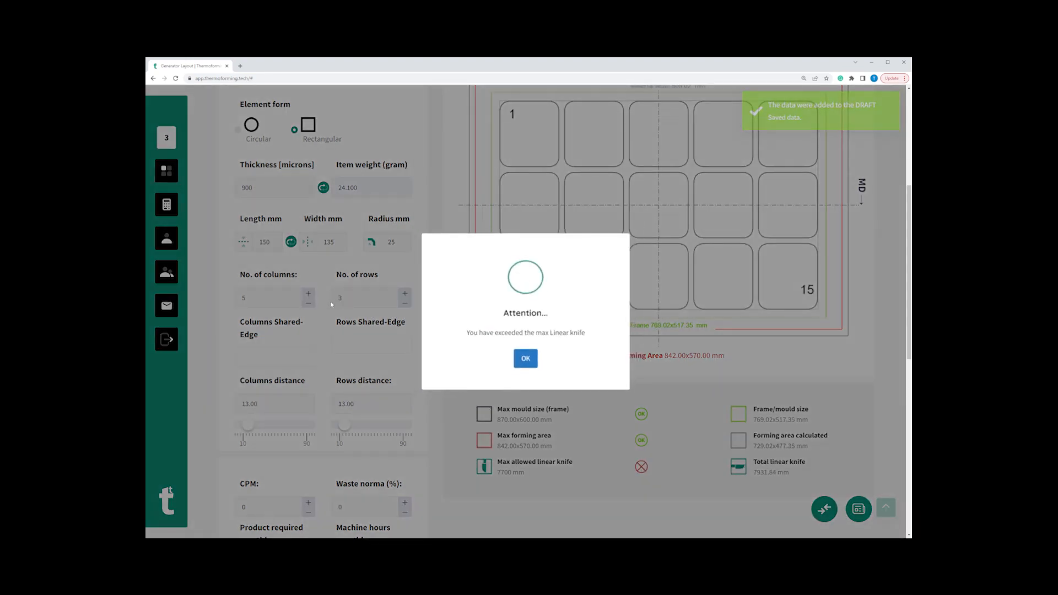
left_click(337, 307)
Reduce the layout to four columns.
scroll(379, 334, "down", 3)
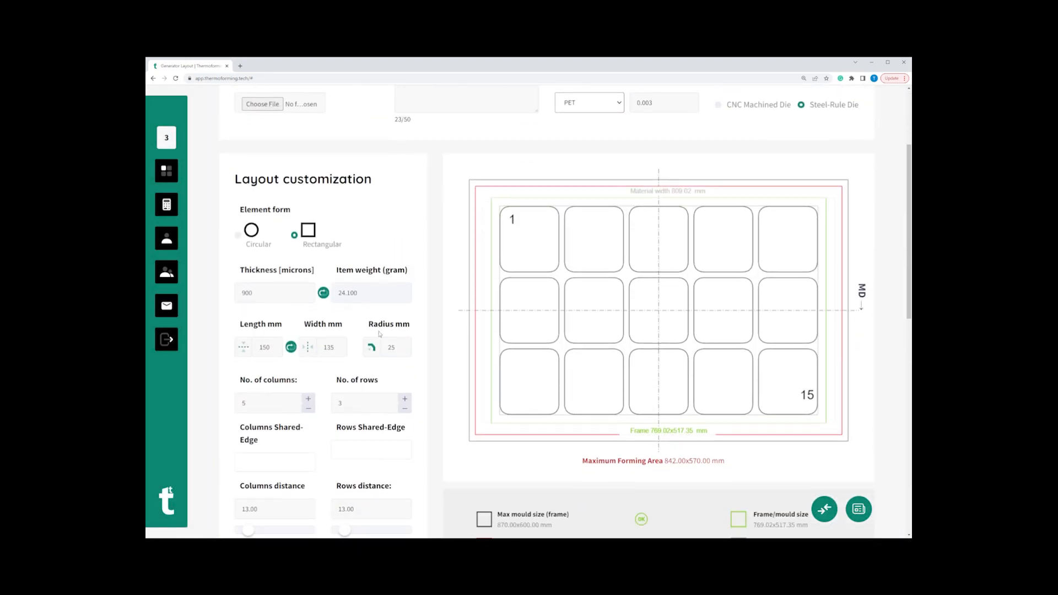
left_click(309, 408)
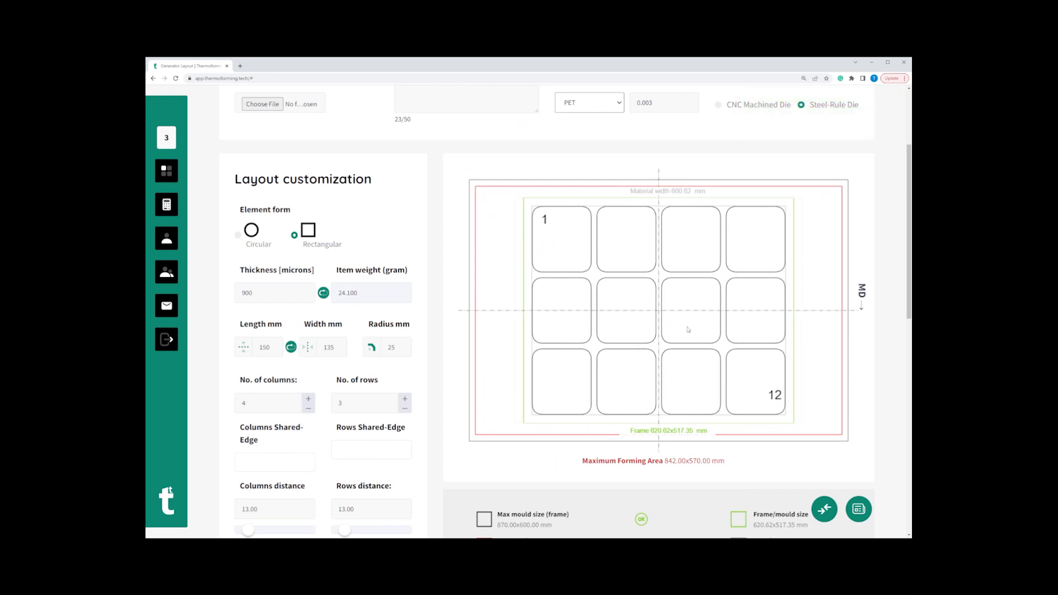
scroll(688, 330, "down", 1)
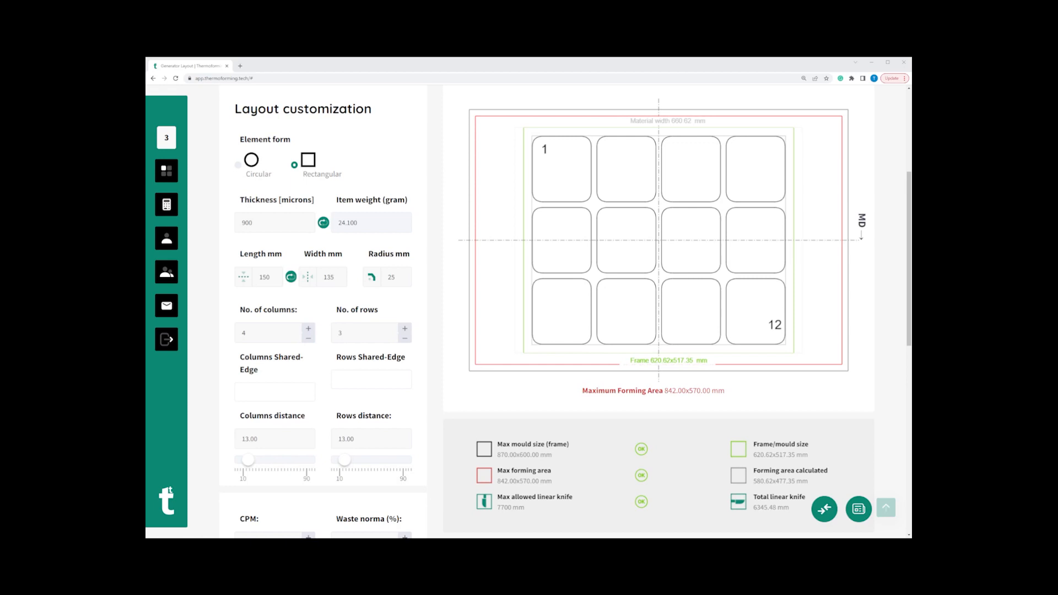
Set the CPM to 25 and the waste norm to 2%.
scroll(565, 311, "down", 7)
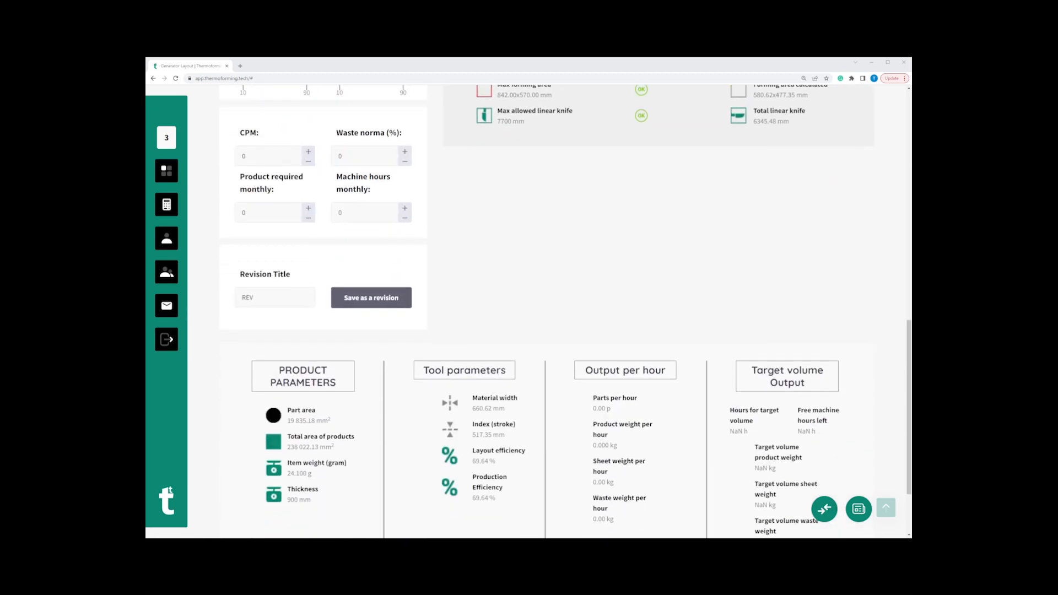
left_click_drag(256, 156, 224, 152)
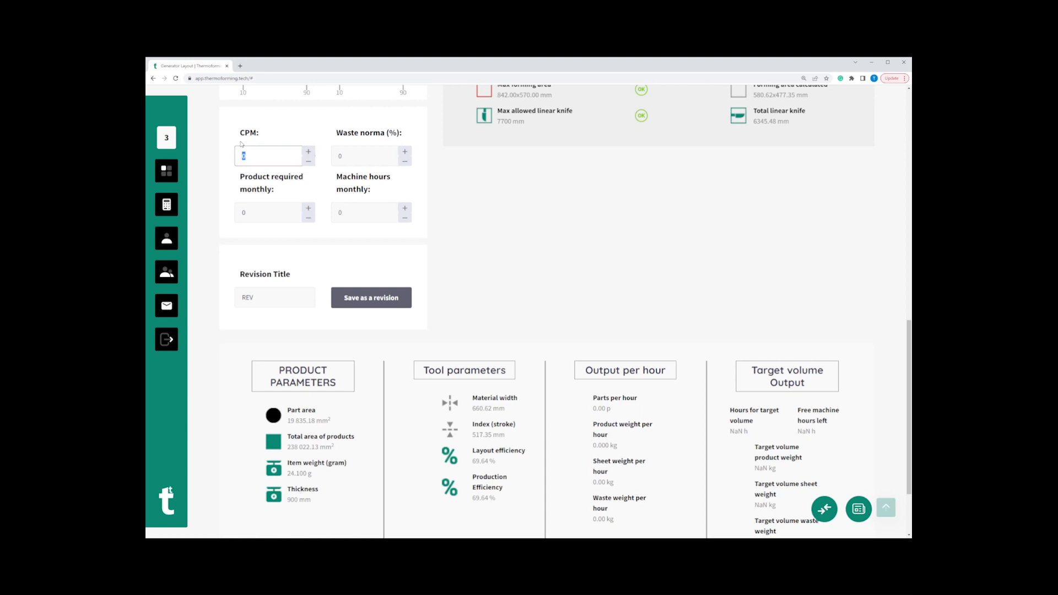
type("25")
left_click(352, 161)
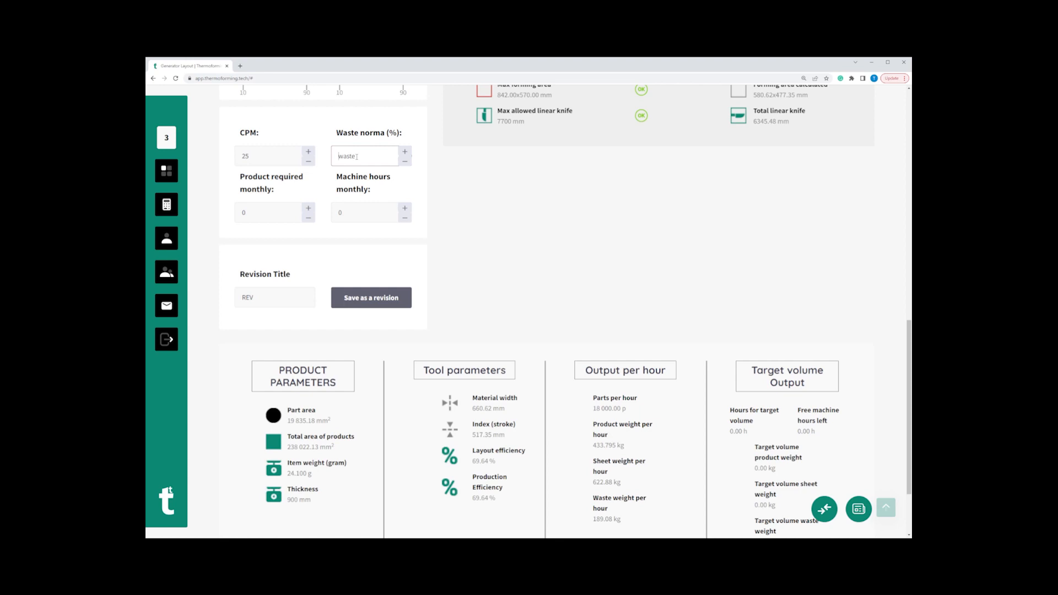
type("2")
left_click(422, 179)
Set the monthly required product to 1000000 and the monthly machine hours to 550.
double_click(249, 211)
type("1000000")
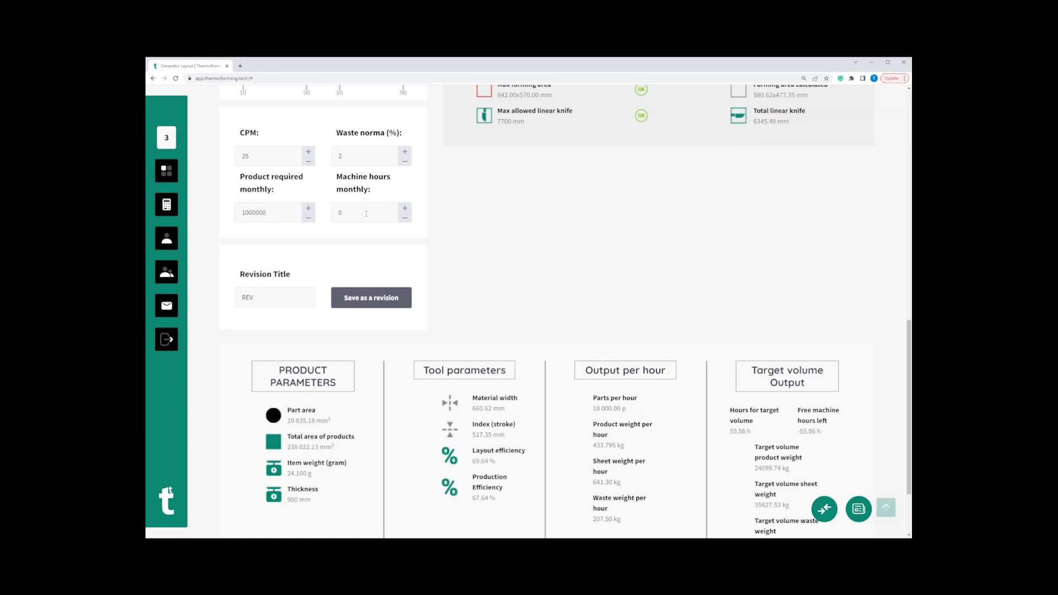
left_click(366, 213)
type("550")
left_click(450, 229)
Title the revision "PET Test", save the layout as a revision and check its entry in the project header.
scroll(529, 308, "up", 2)
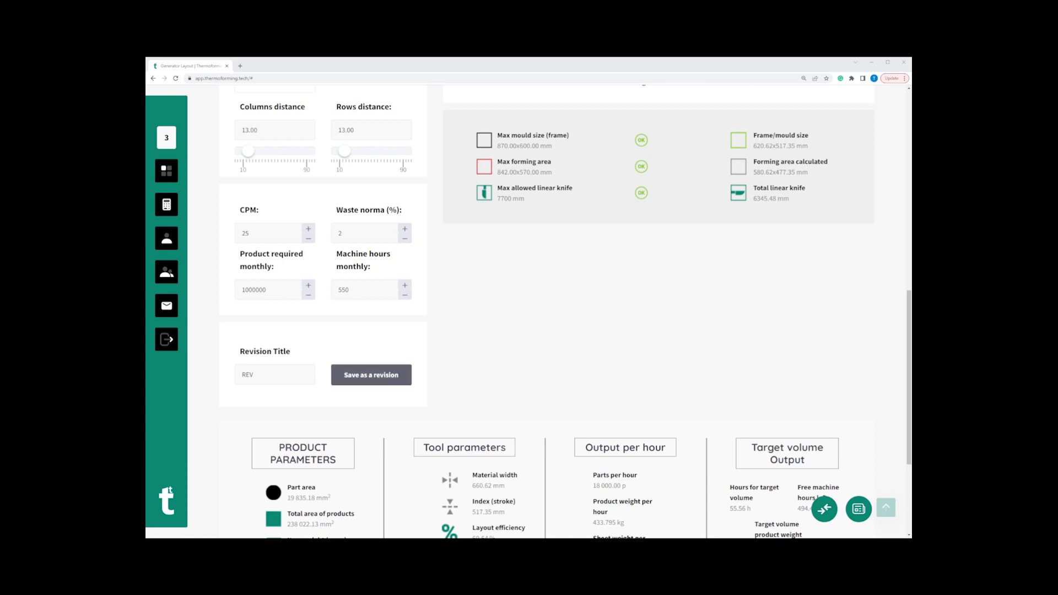
left_click_drag(276, 376, 181, 359)
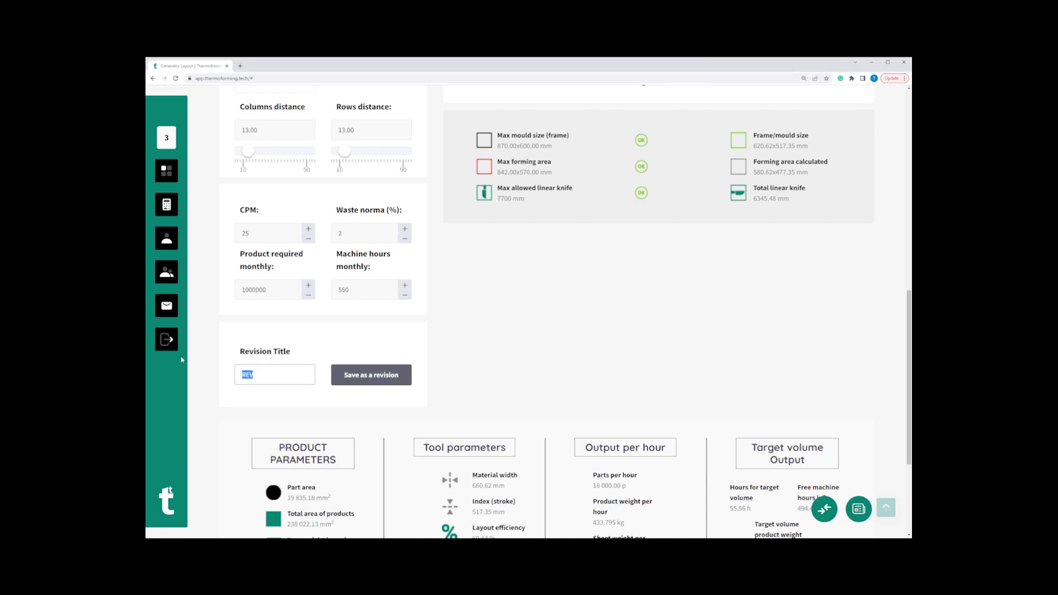
key("BackSpace")
type("PET Test")
left_click(370, 375)
scroll(526, 357, "up", 11)
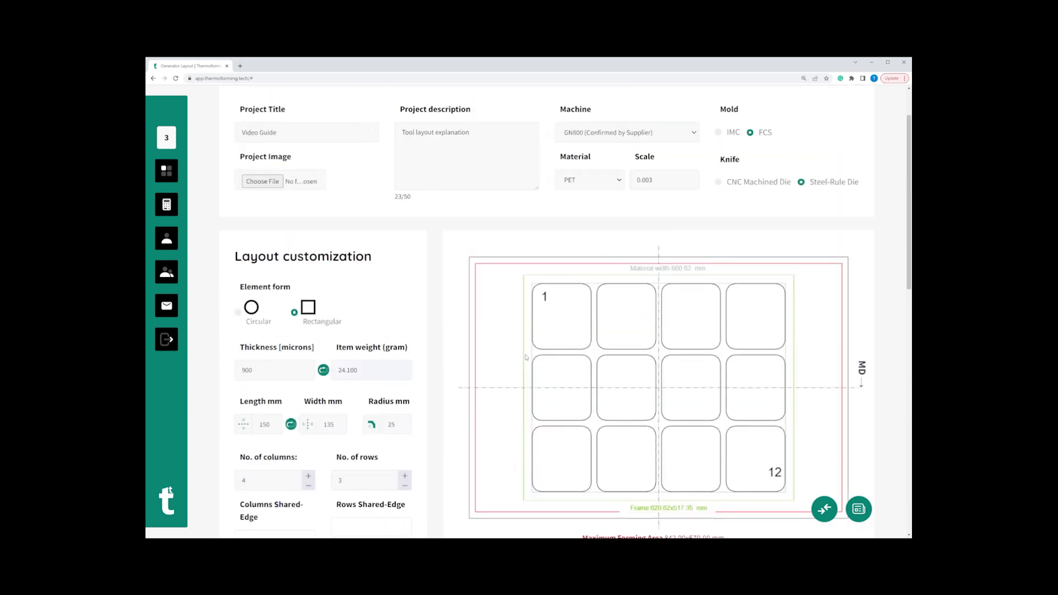
scroll(526, 357, "up", 2)
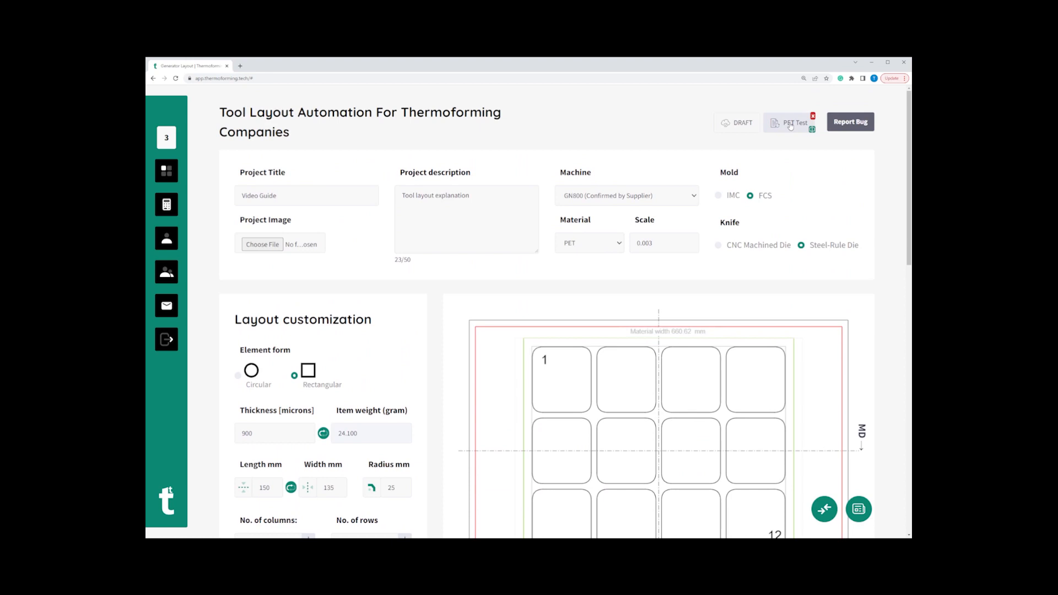
left_click(394, 487)
left_click(299, 428)
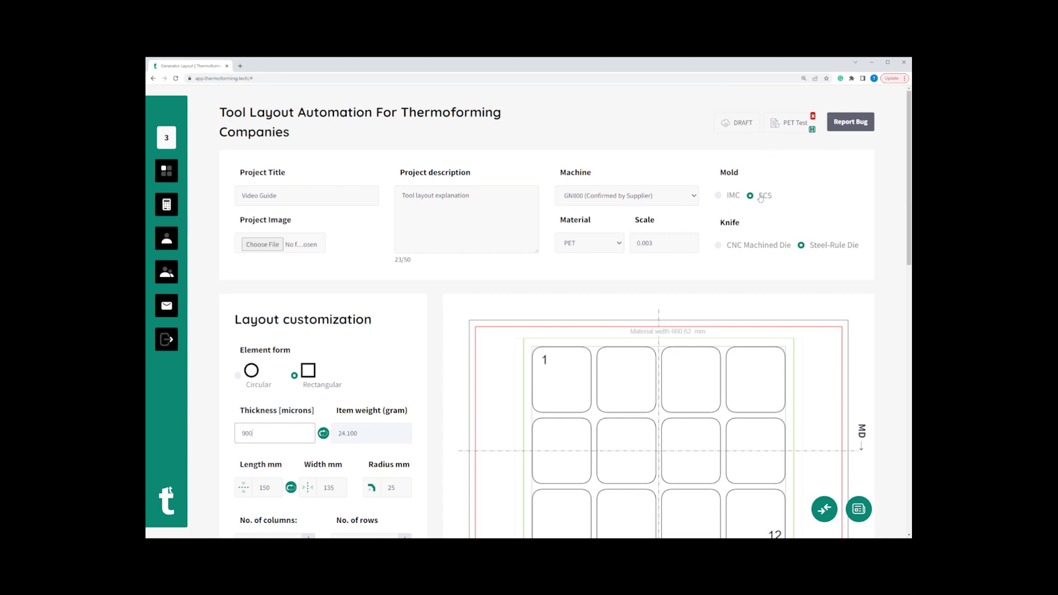
Generate the layout PDF under the name "Video Guide" and download it.
scroll(747, 208, "down", 9)
scroll(747, 208, "down", 4)
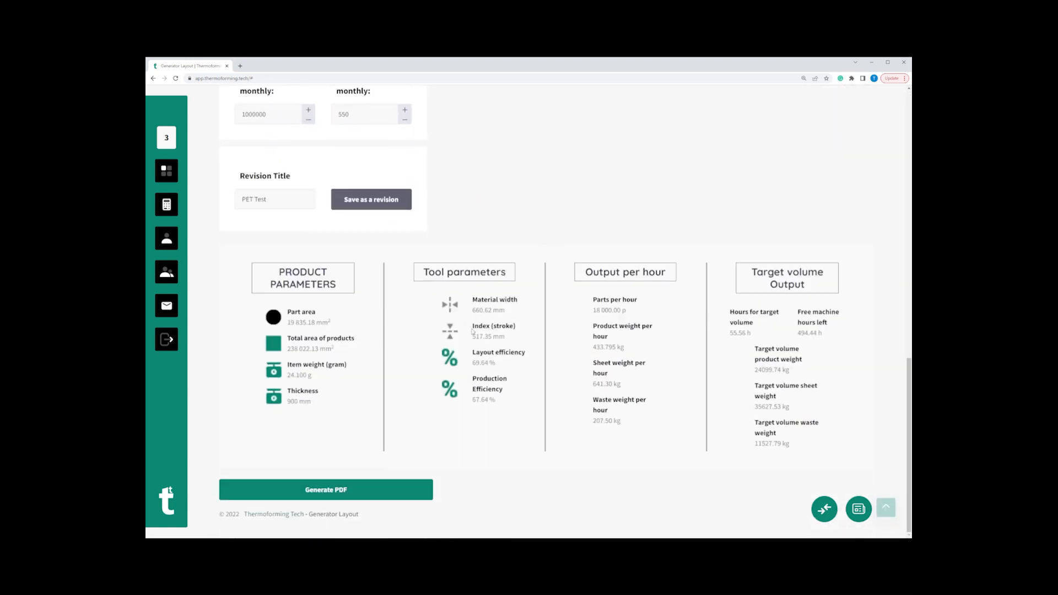
left_click(371, 492)
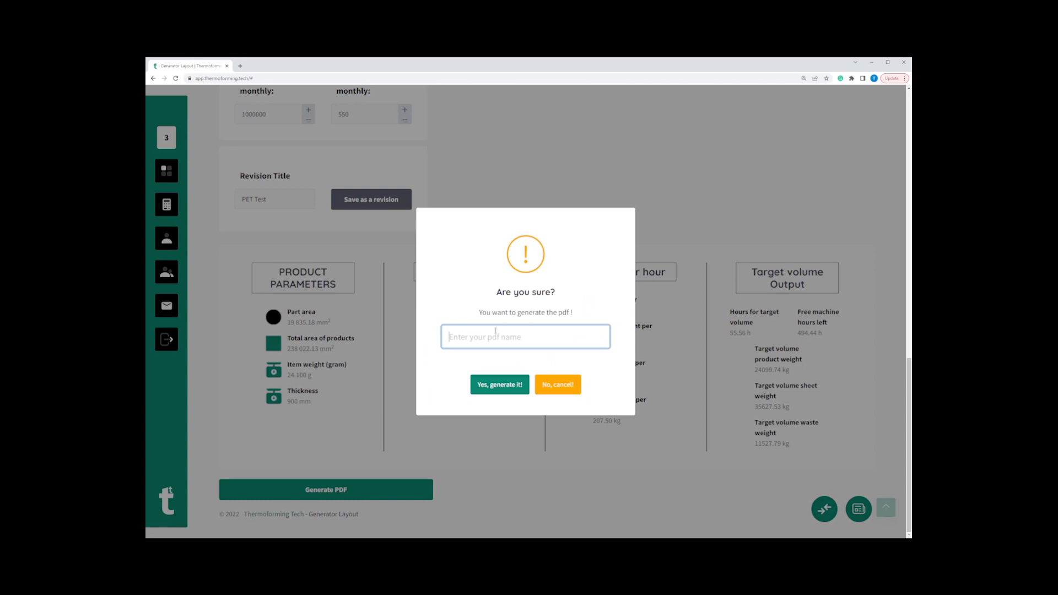
type("Video Guide")
left_click(506, 384)
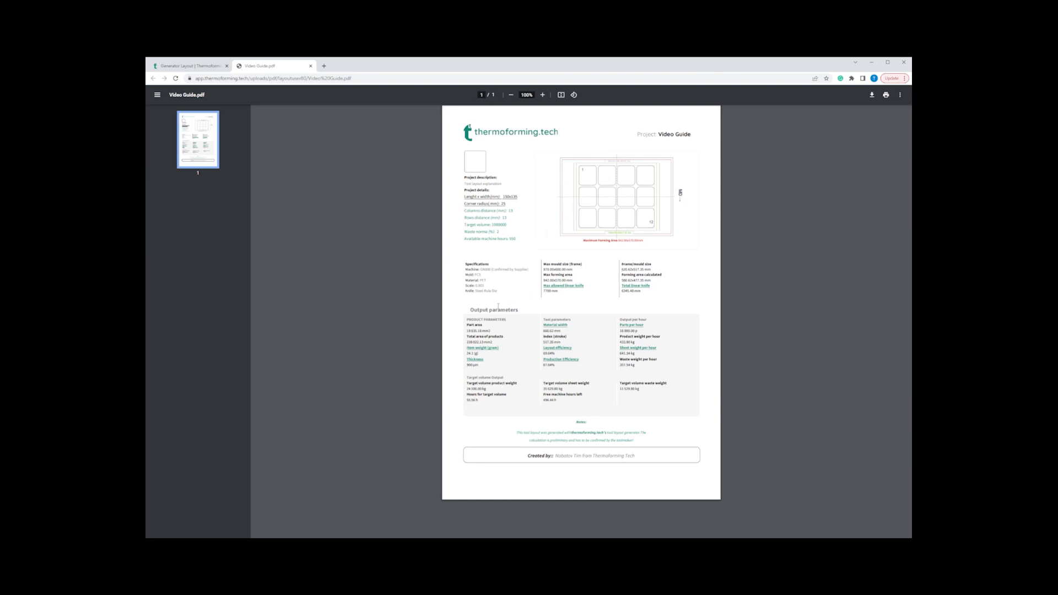
left_click(868, 96)
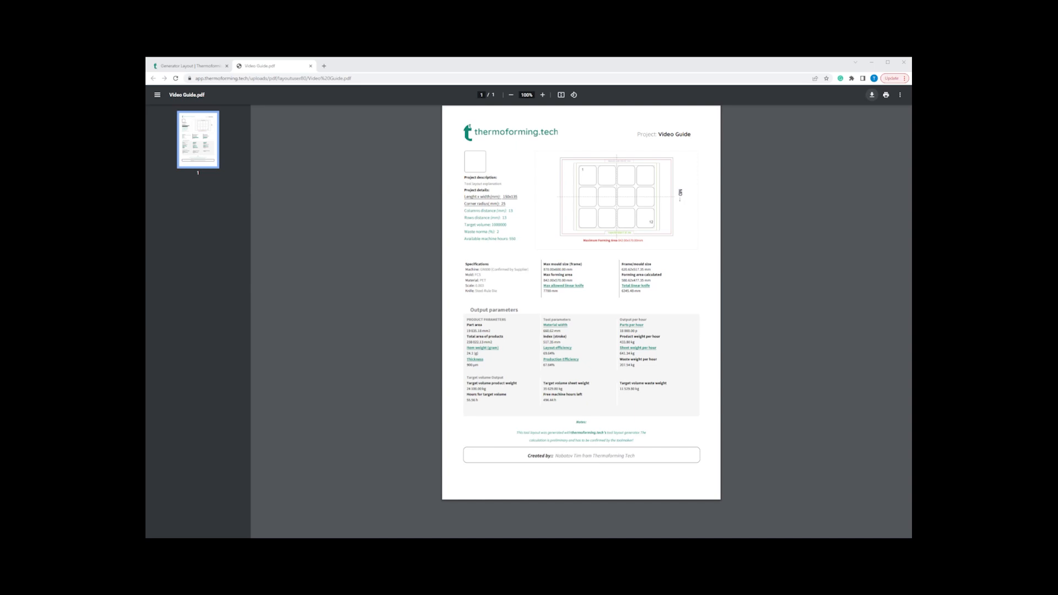
left_click(424, 277)
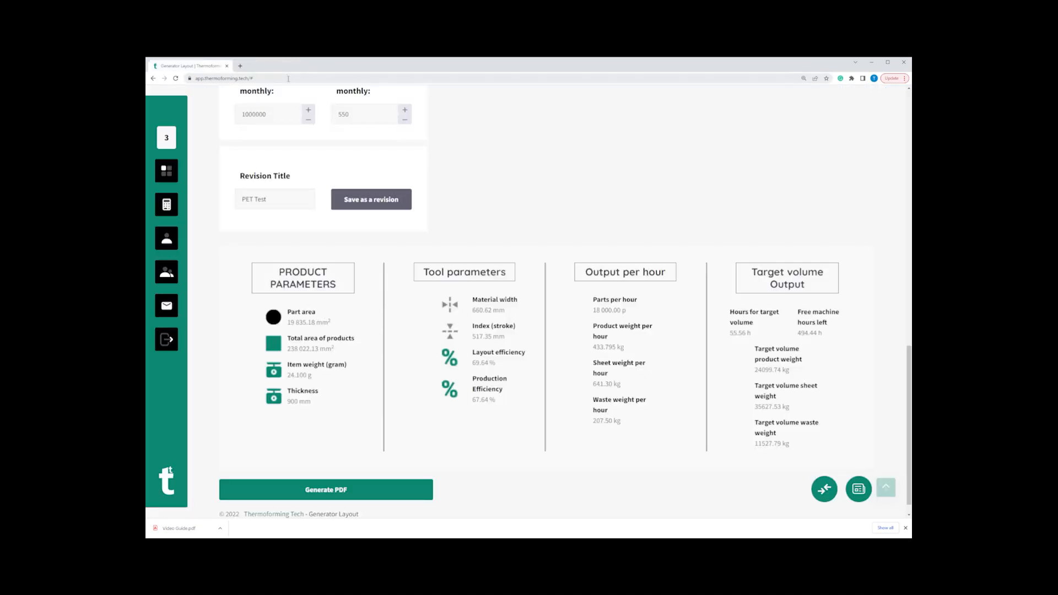
Open the saved "Video Guide" version of the project and review its settings and output parameters.
scroll(696, 300, "up", 15)
left_click(775, 131)
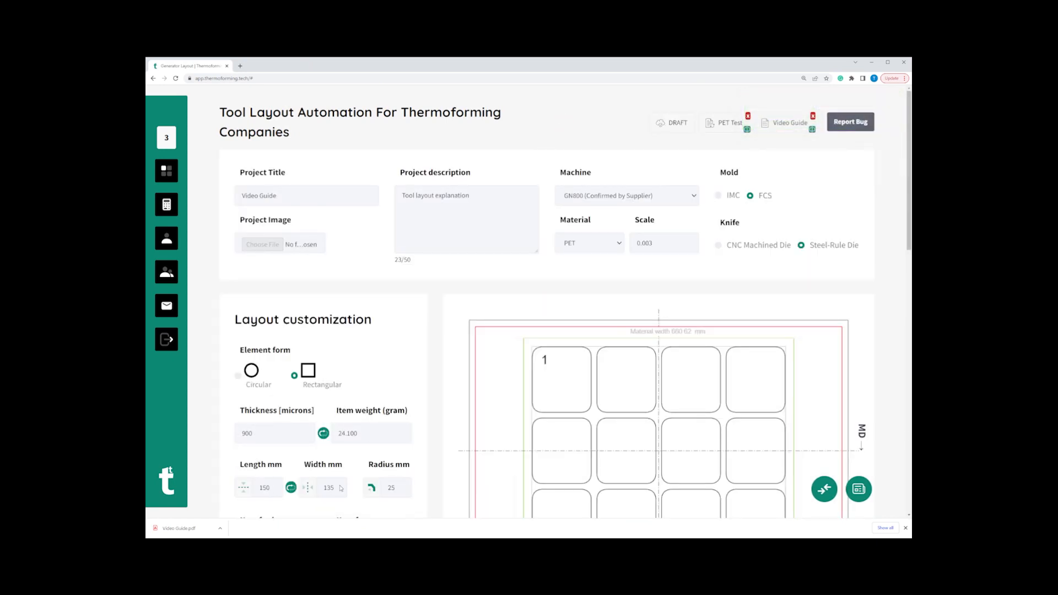
scroll(378, 445, "down", 15)
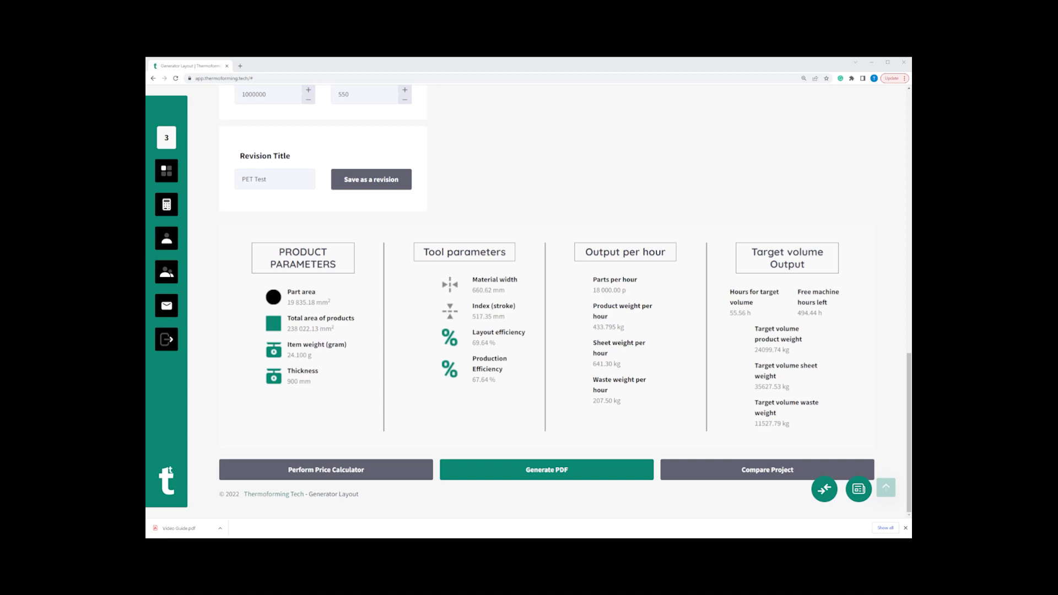
scroll(529, 298, "up", 3)
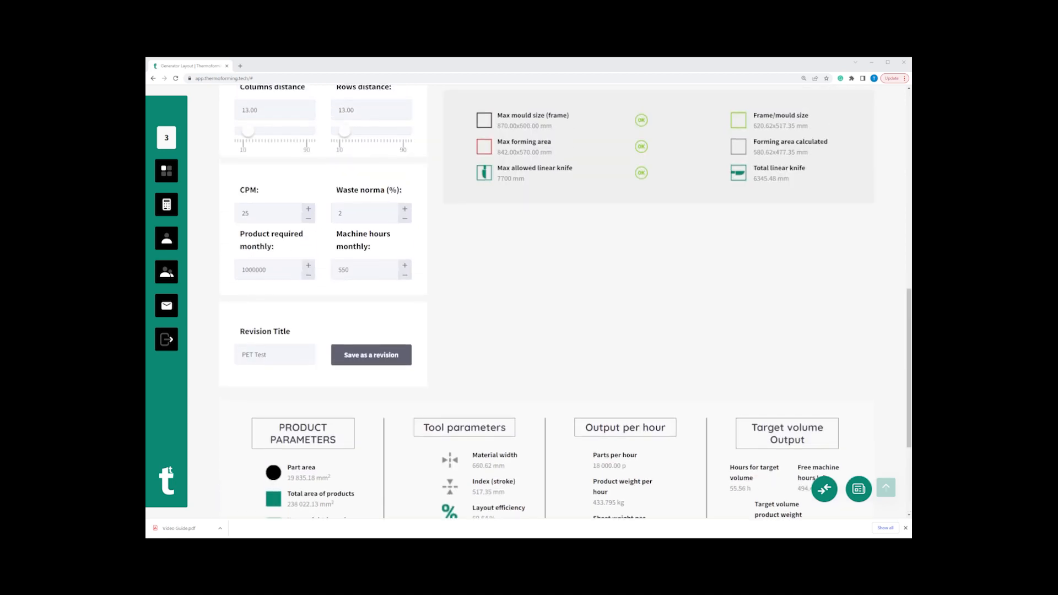
Review the hourly output figures: parts, product weight, sheet weight and waste weight per hour.
scroll(562, 302, "down", 3)
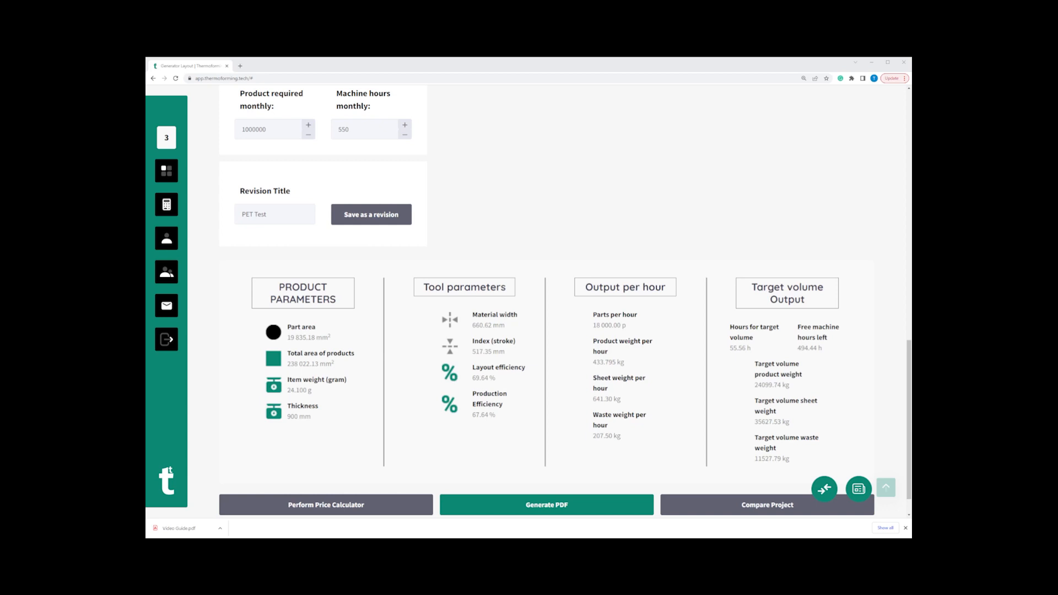
left_click_drag(596, 325, 624, 326)
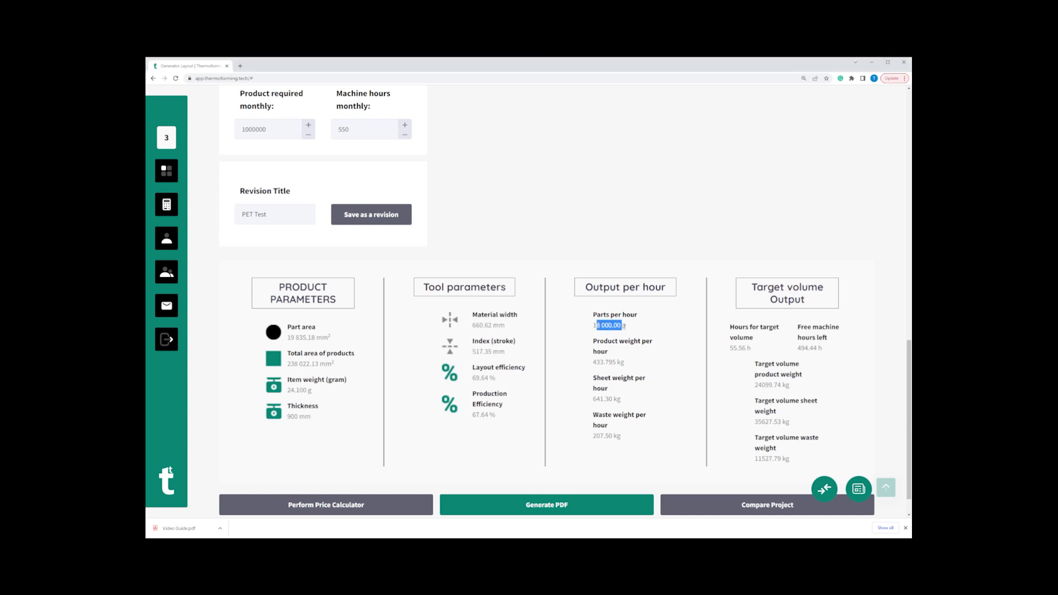
left_click_drag(592, 362, 625, 362)
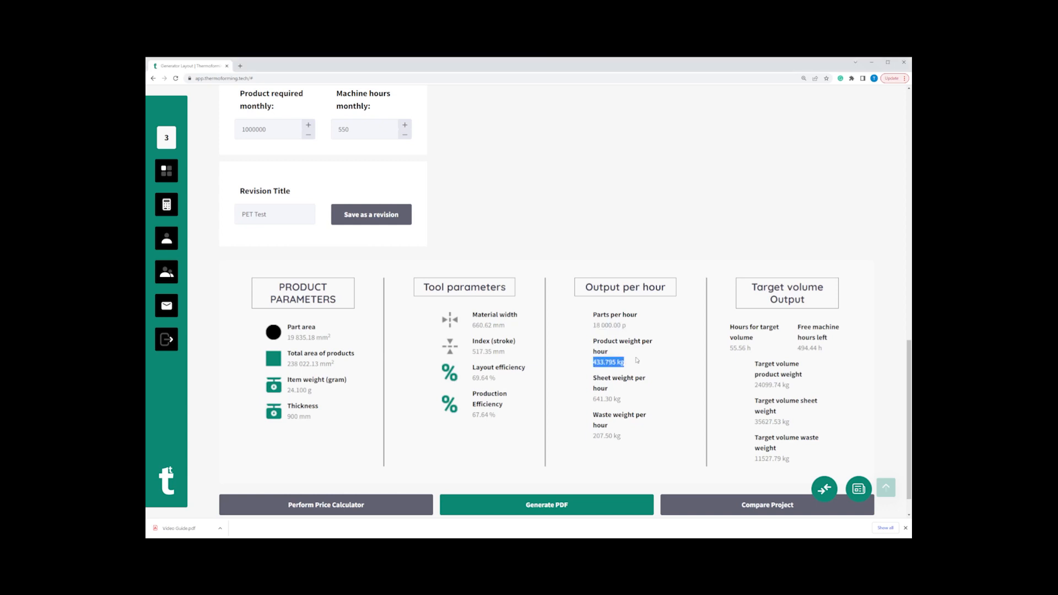
left_click(624, 359)
left_click_drag(594, 399, 637, 402)
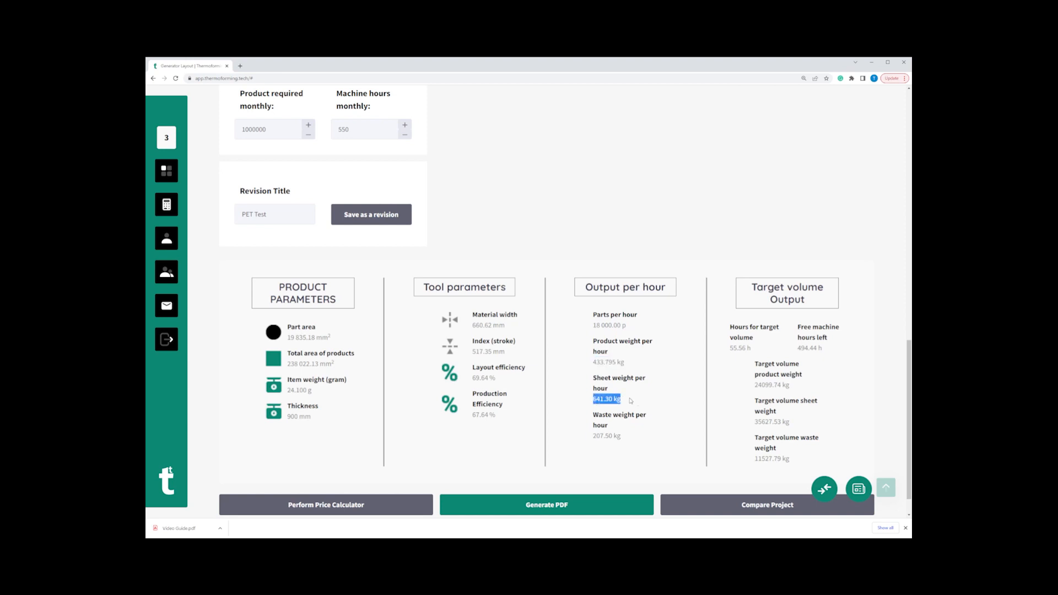
left_click_drag(593, 435, 623, 436)
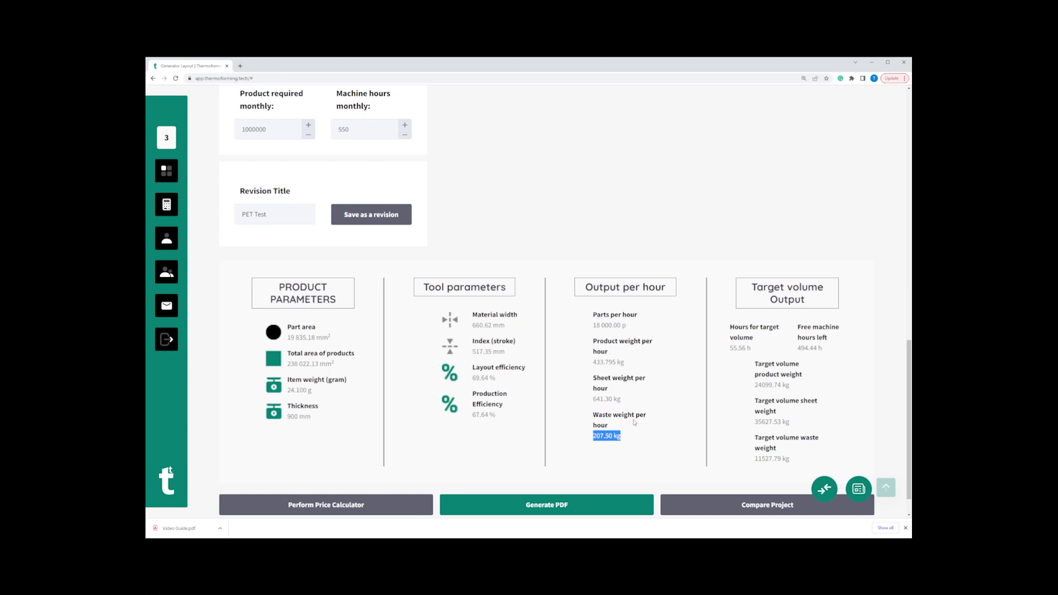
Review the target volume output: required hours, product weight, sheet weight and waste weight.
left_click_drag(729, 348, 755, 353)
left_click(733, 348)
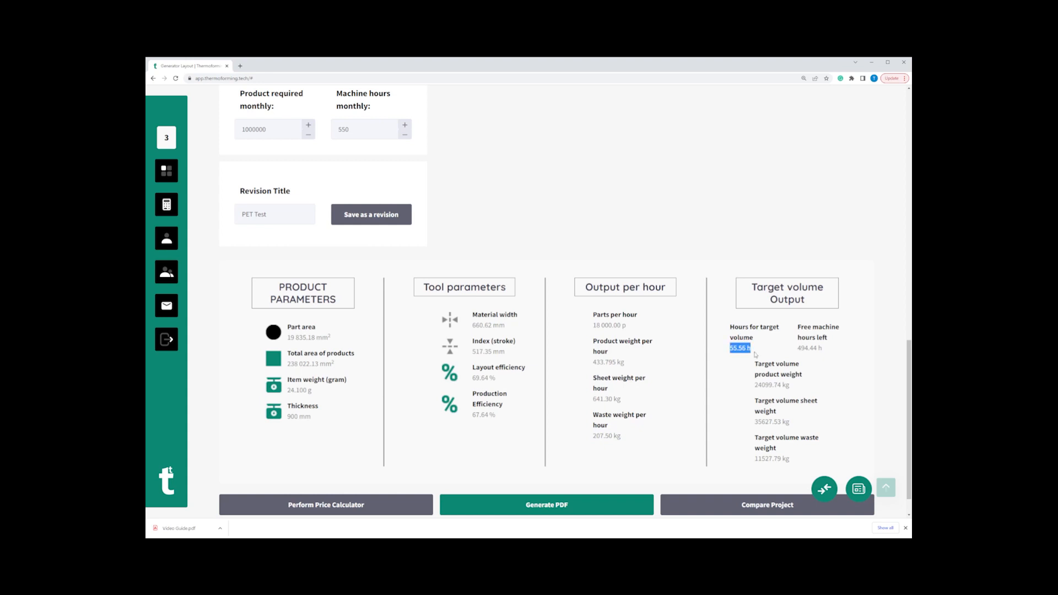
left_click(743, 348)
left_click_drag(749, 387, 794, 387)
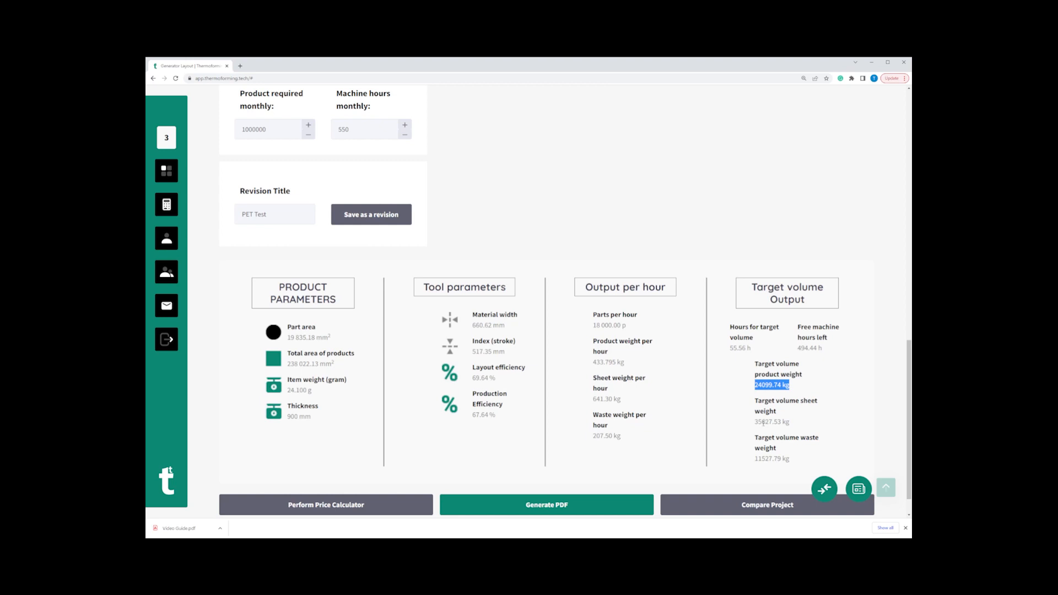
left_click_drag(752, 422, 795, 425)
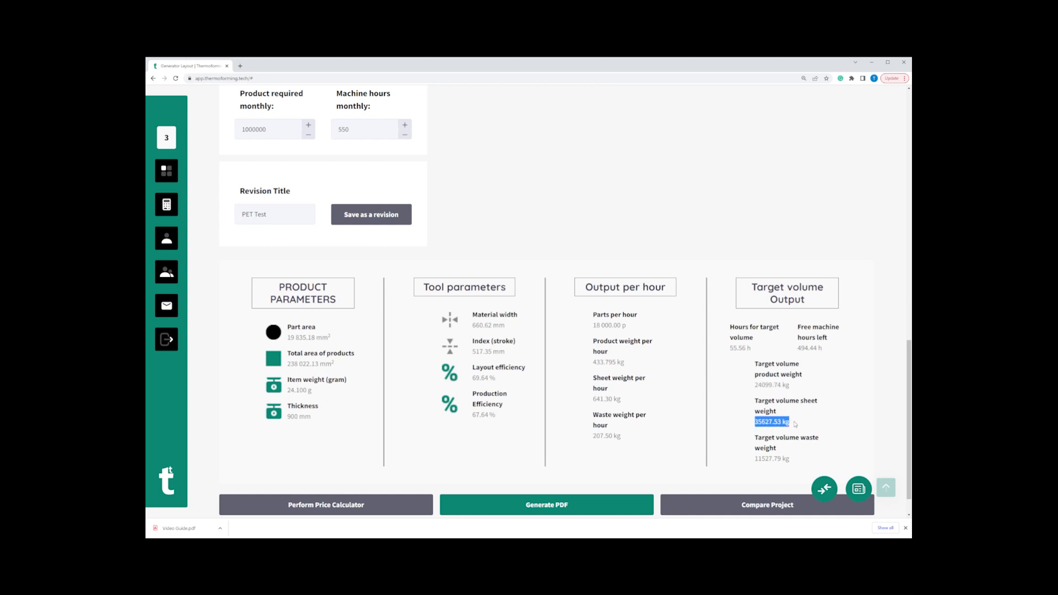
left_click(755, 454)
Go from the project's output parameters to the Contact us page.
scroll(722, 439, "down", 1)
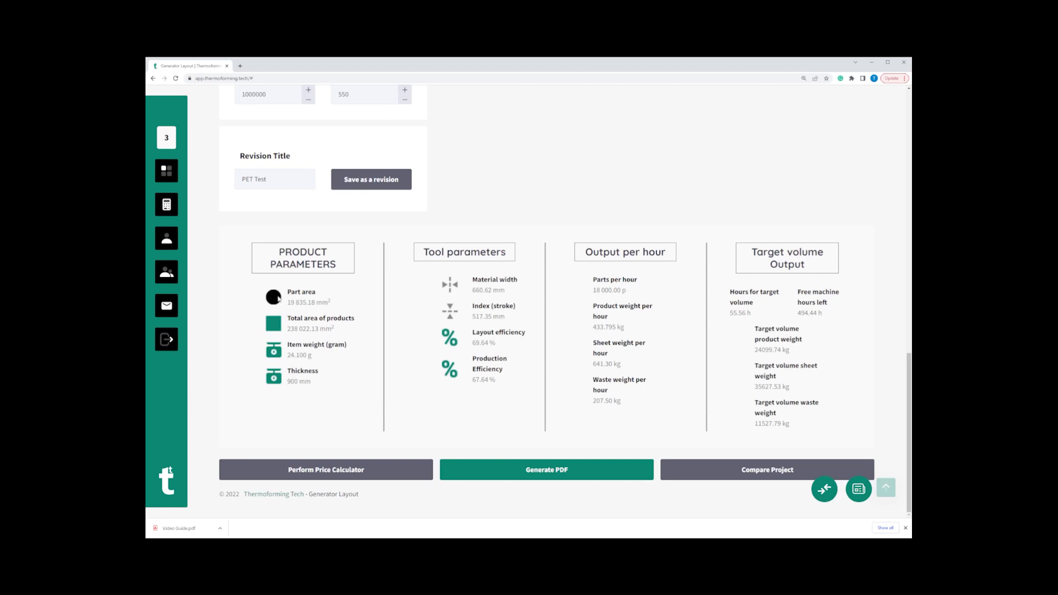
left_click(173, 313)
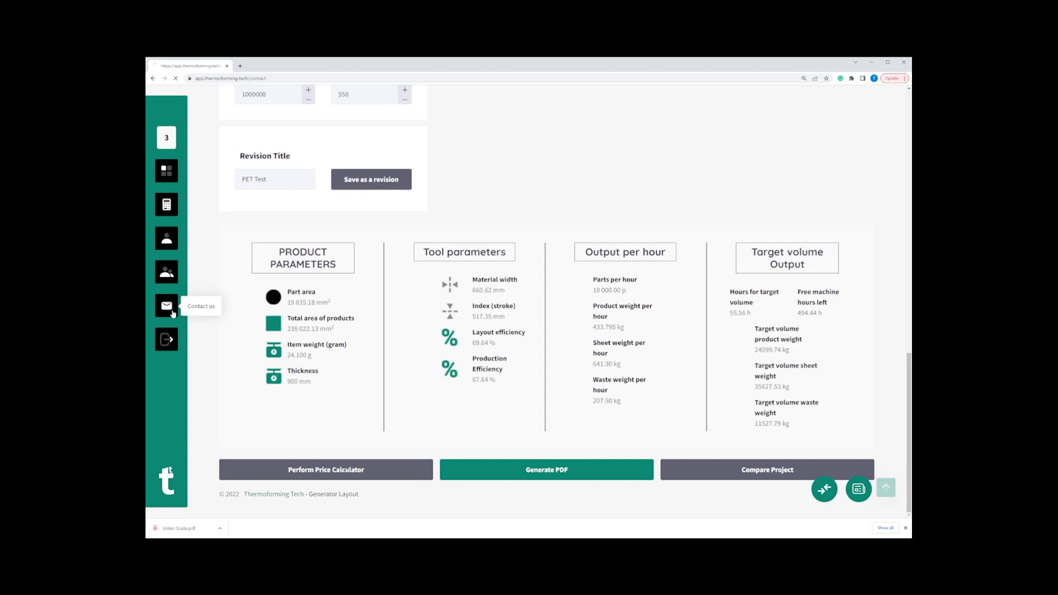